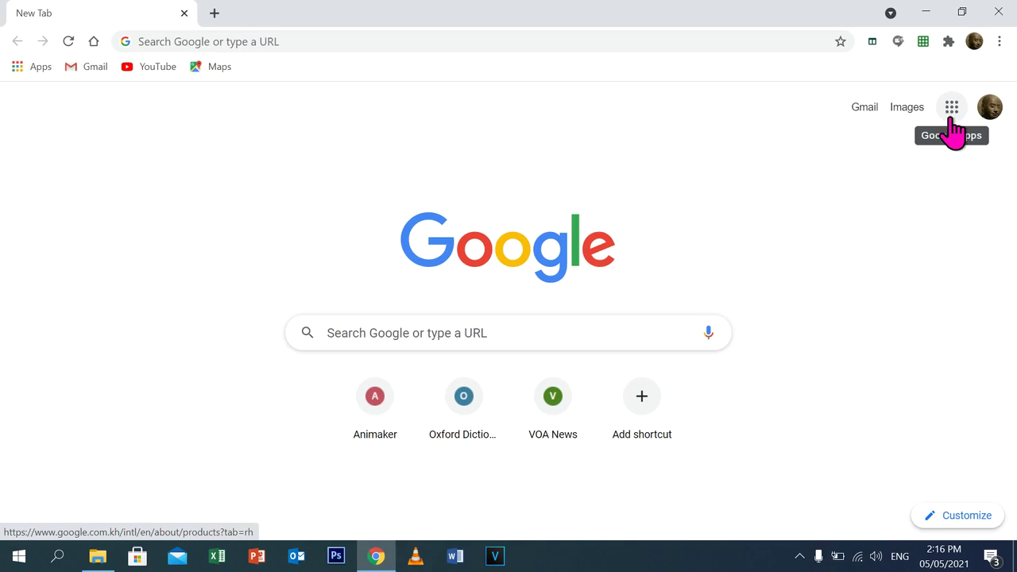
Open Google Drive from the Google apps to reach My Drive
{"action": "left_click", "coordinate": [951, 132]}
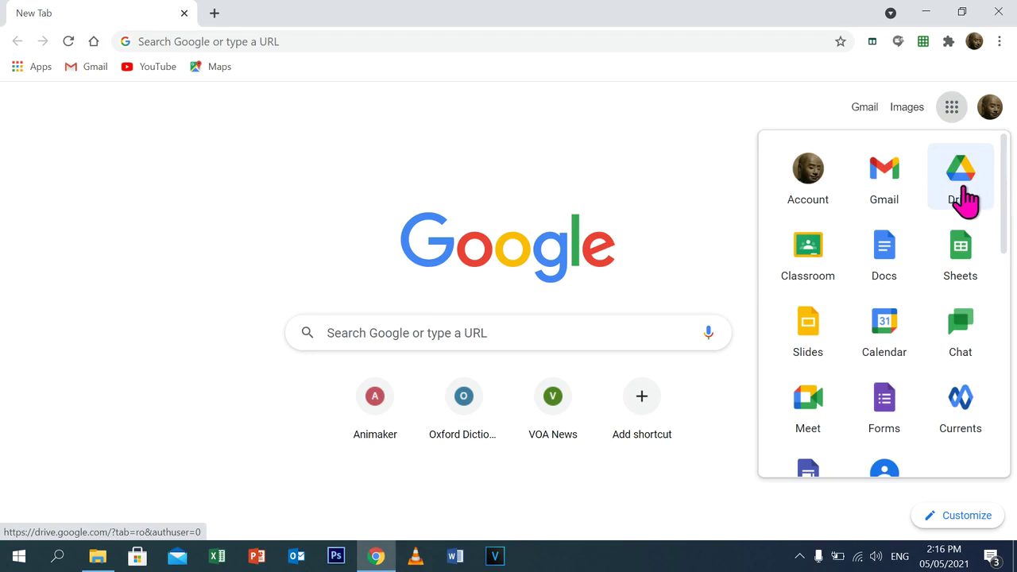
{"action": "left_click", "coordinate": [961, 194]}
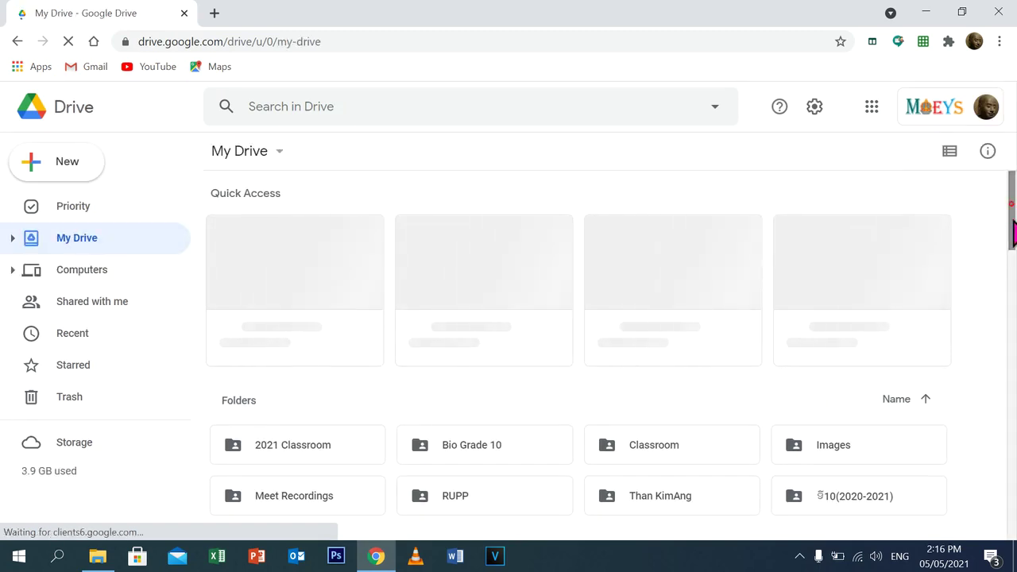
{"action": "scroll", "coordinate": [1013, 231], "scroll_direction": "down", "scroll_amount": 3}
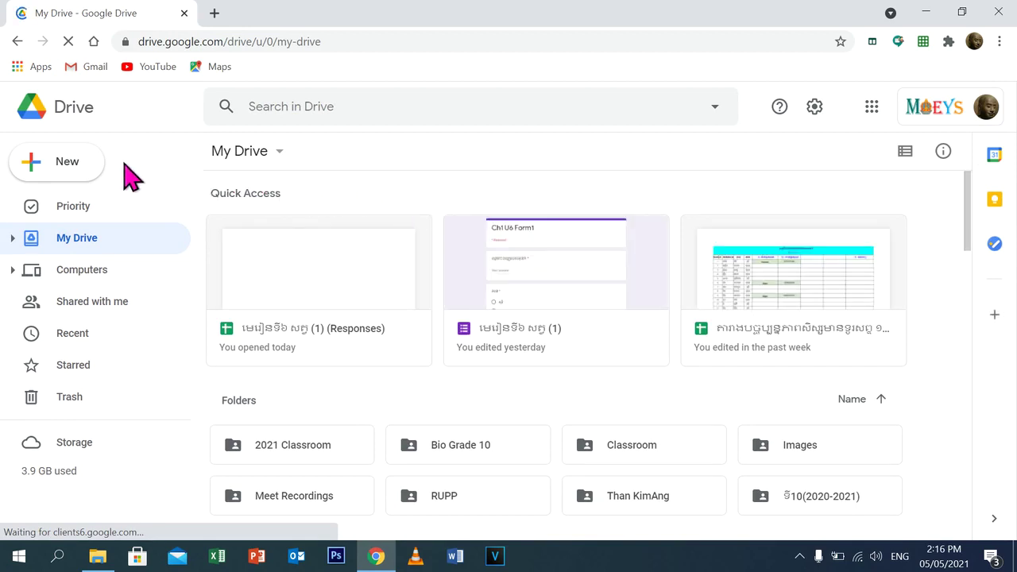
Create a new folder named "លំហាត់" in My Drive
{"action": "left_click", "coordinate": [67, 169]}
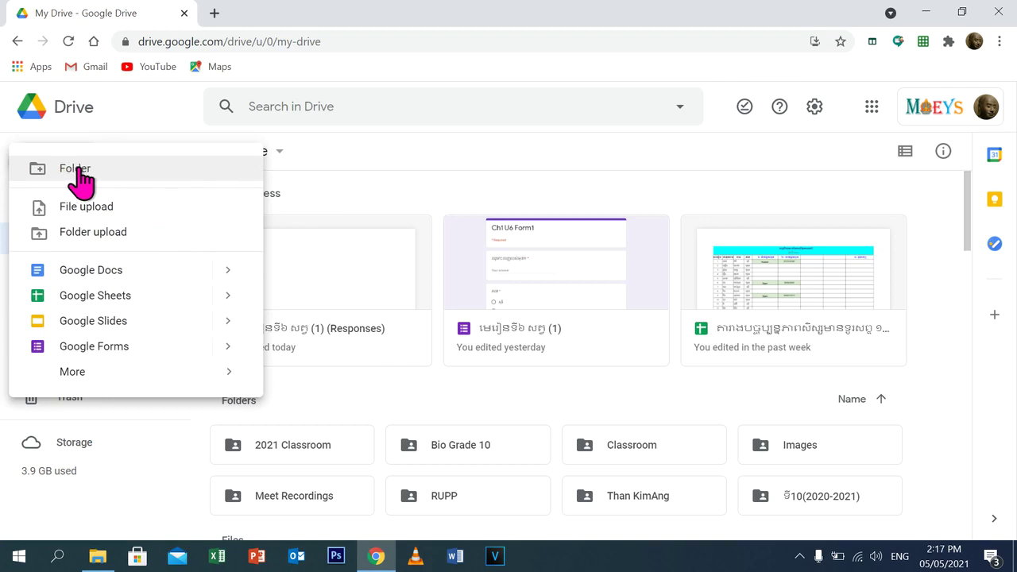
{"action": "left_click", "coordinate": [123, 168]}
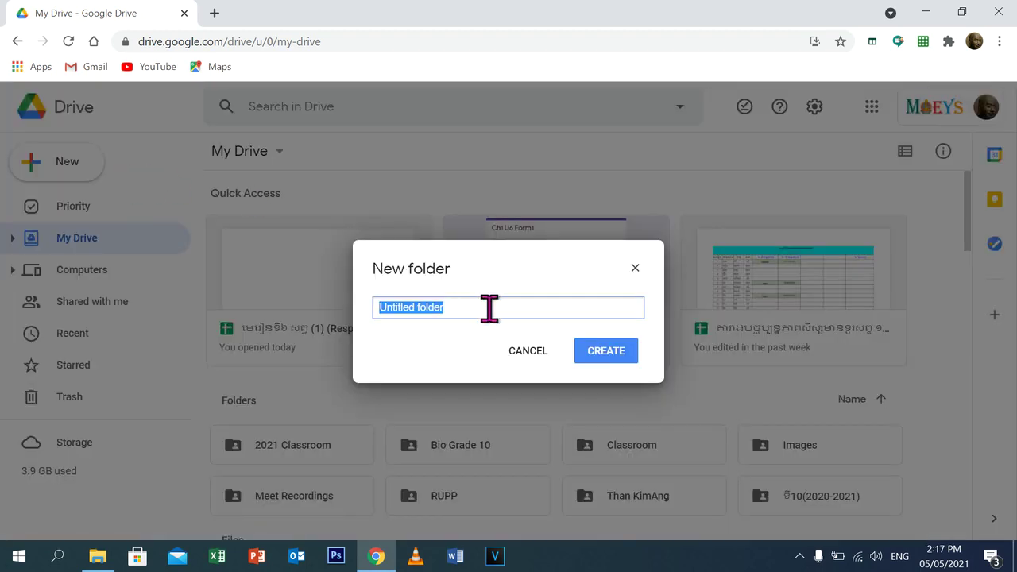
{"action": "key", "text": "alt+shift"}
{"action": "type", "text": "ថ"}
{"action": "key", "text": "BackSpace"}
{"action": "type", "text": "ះ"}
{"action": "key", "text": "BackSpace"}
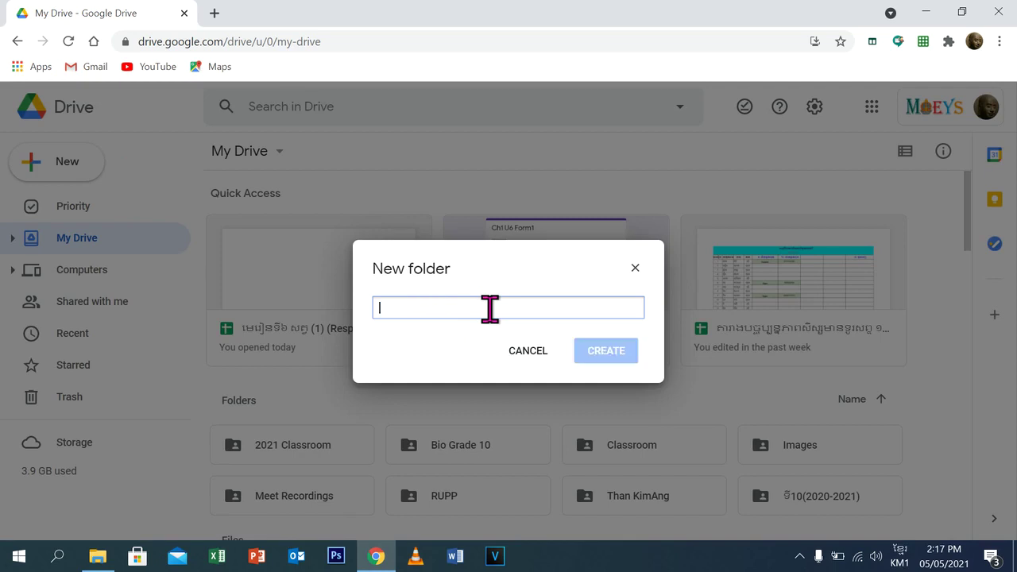
{"action": "type", "text": "លំហាត់"}
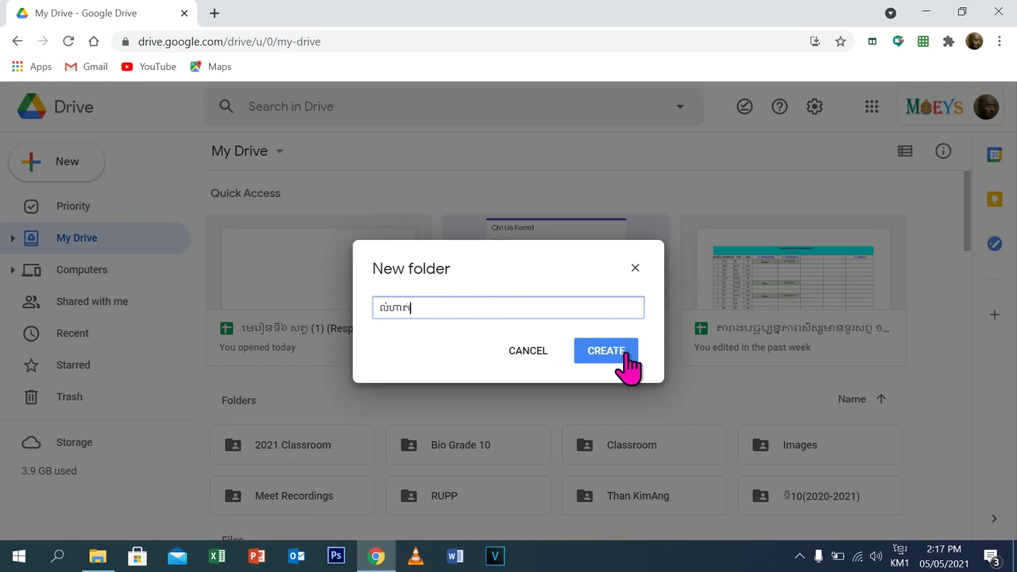
{"action": "left_click", "coordinate": [616, 354]}
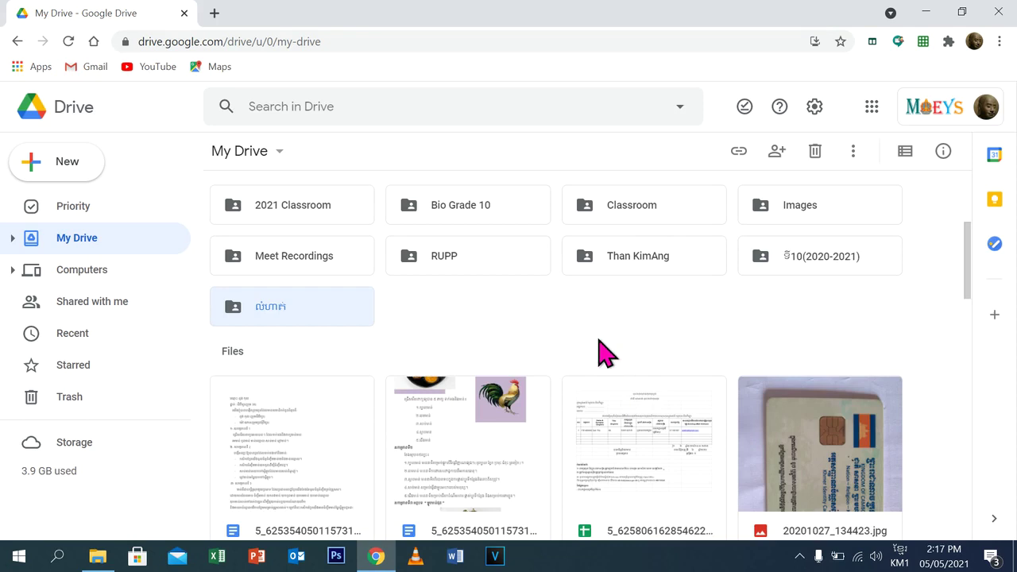
Open the "លំហាត់" folder and create a blank Google Form in it, accepting creation in the shared folder
{"action": "double_click", "coordinate": [266, 307]}
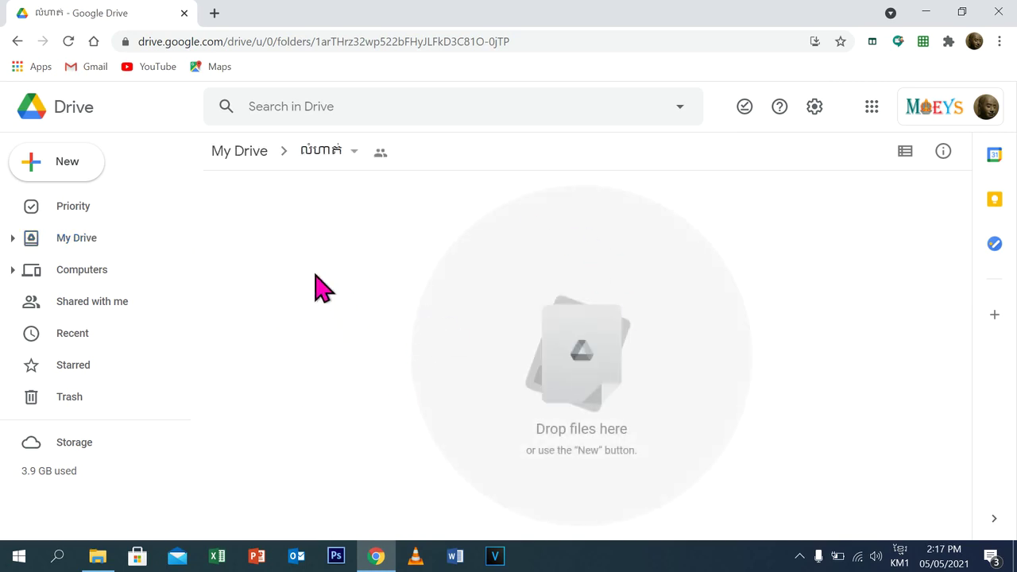
{"action": "left_click", "coordinate": [60, 173]}
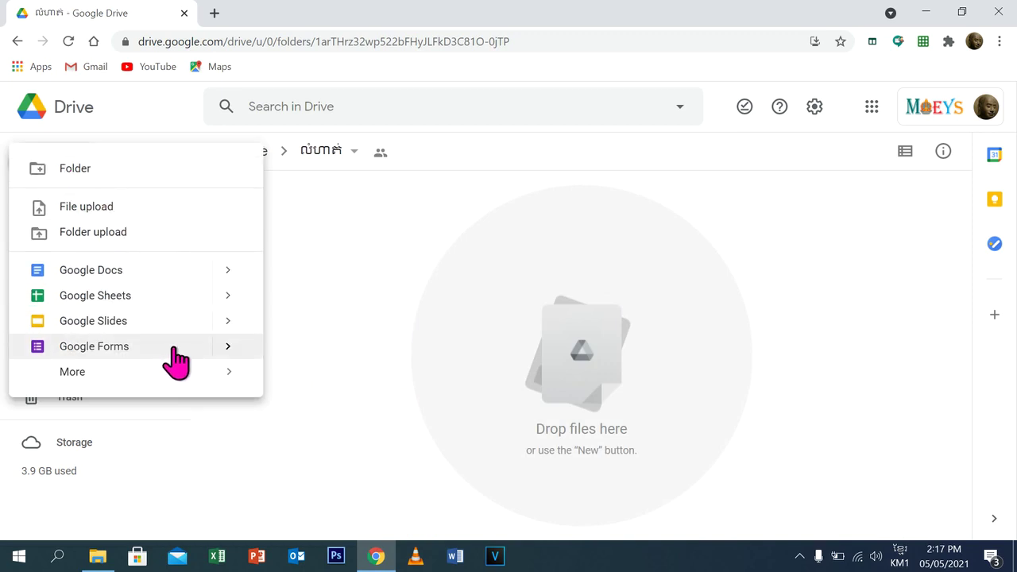
{"action": "left_click", "coordinate": [228, 347]}
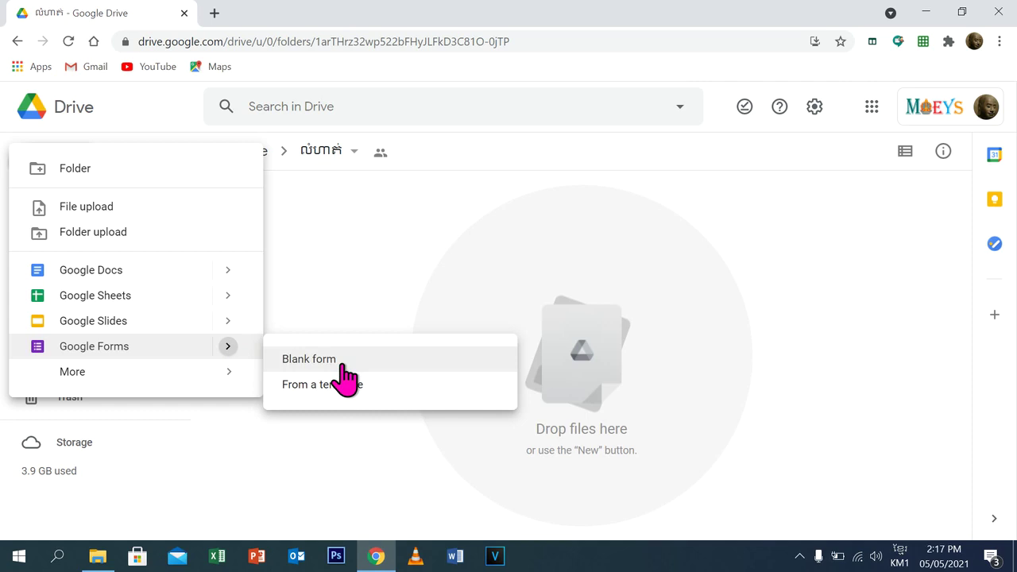
{"action": "left_click", "coordinate": [317, 361]}
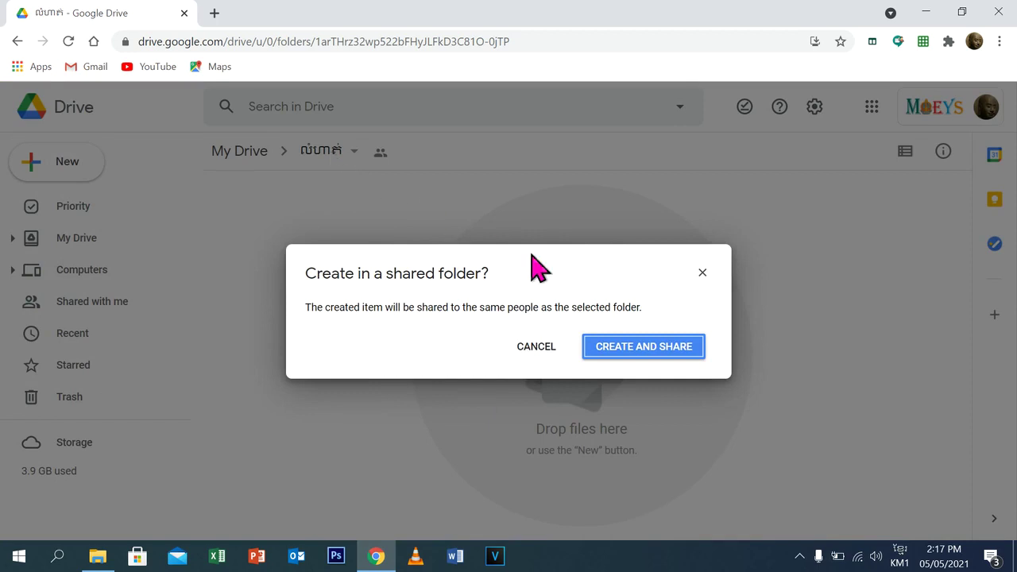
{"action": "left_click", "coordinate": [625, 349]}
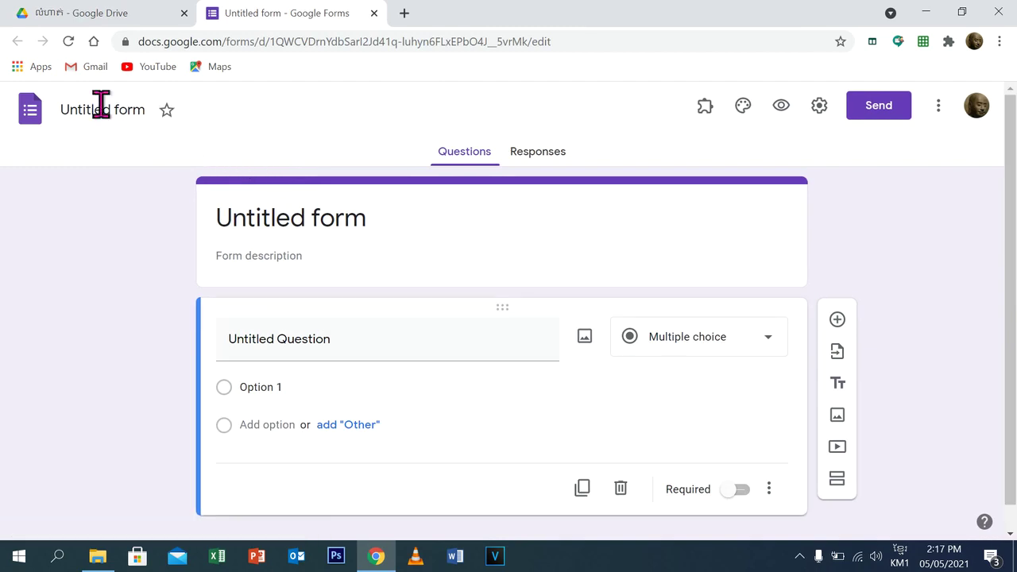
Rename the untitled form's file to "លំហាត់"
{"action": "left_click", "coordinate": [71, 112]}
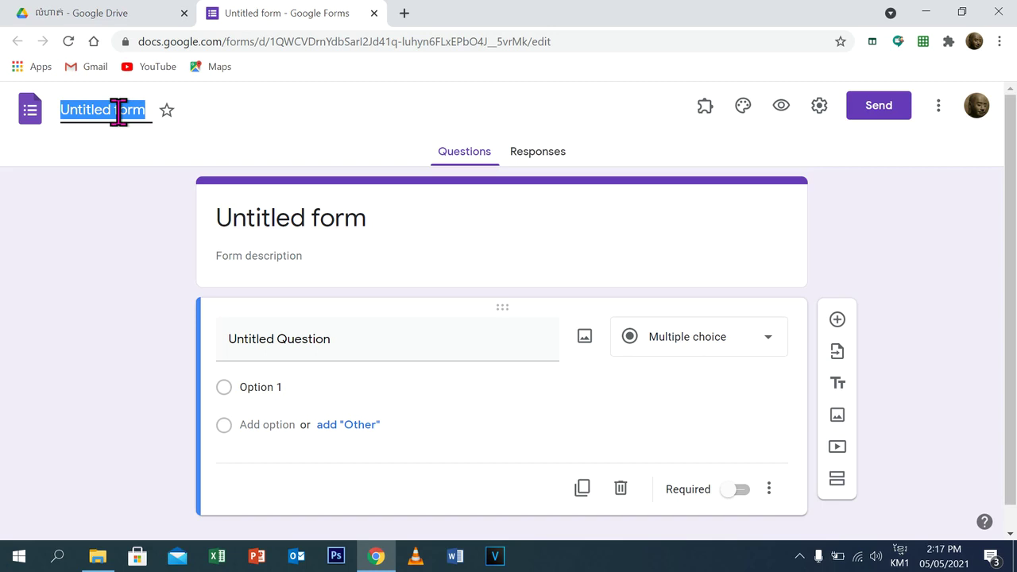
{"action": "type", "text": "លំហាត់"}
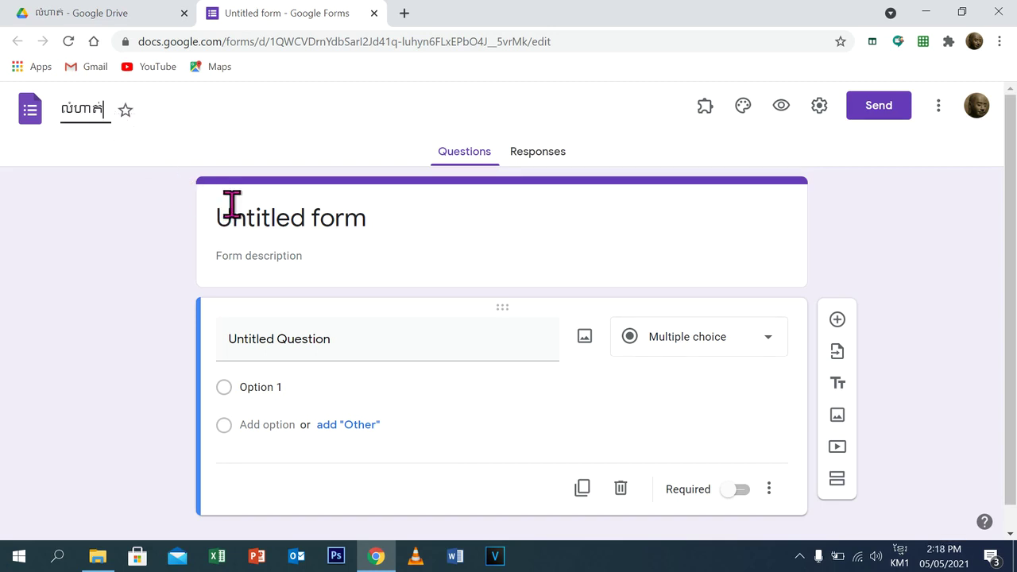
{"action": "left_click", "coordinate": [127, 309]}
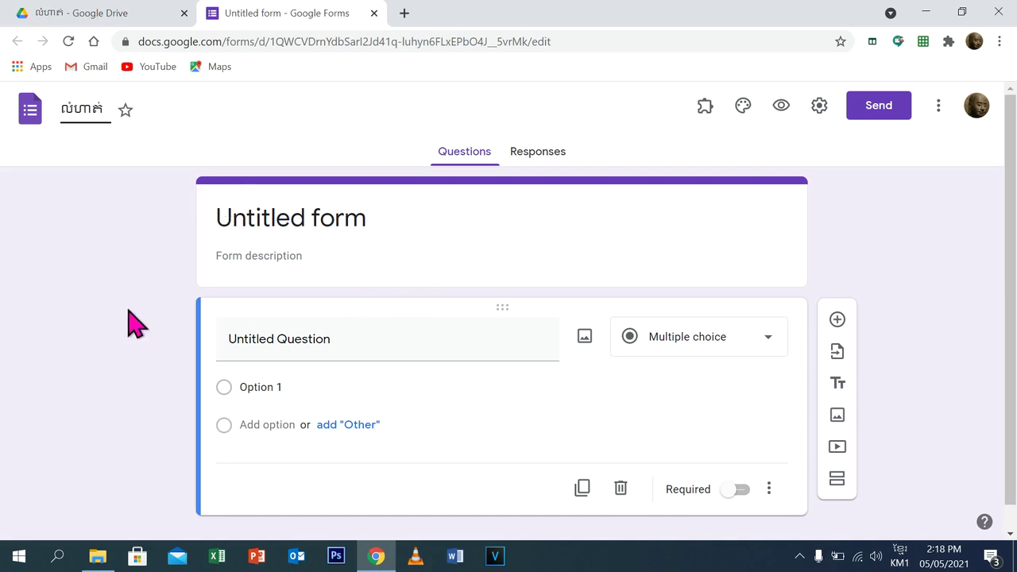
Set the form's heading title to "លំហាត់ មេរៀនទី១"
{"action": "double_click", "coordinate": [293, 210]}
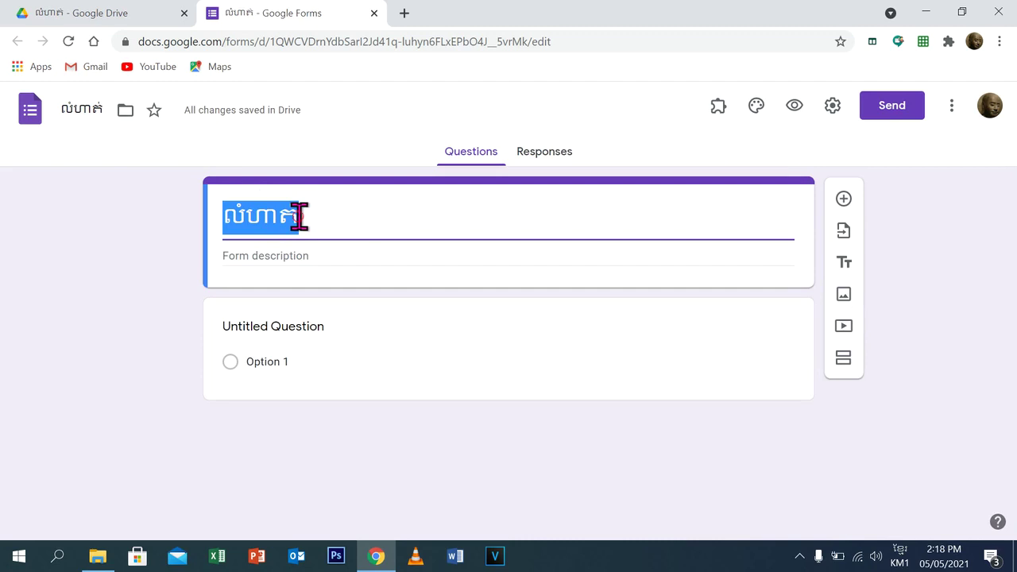
{"action": "left_click", "coordinate": [358, 230]}
{"action": "type", "text": "មេរៀនទី១"}
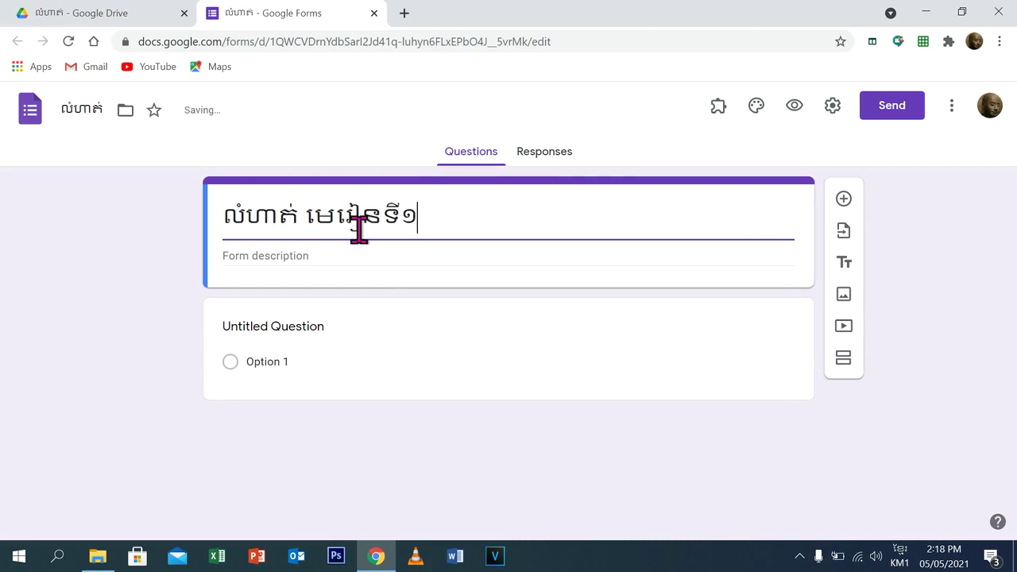
{"action": "left_click", "coordinate": [100, 332]}
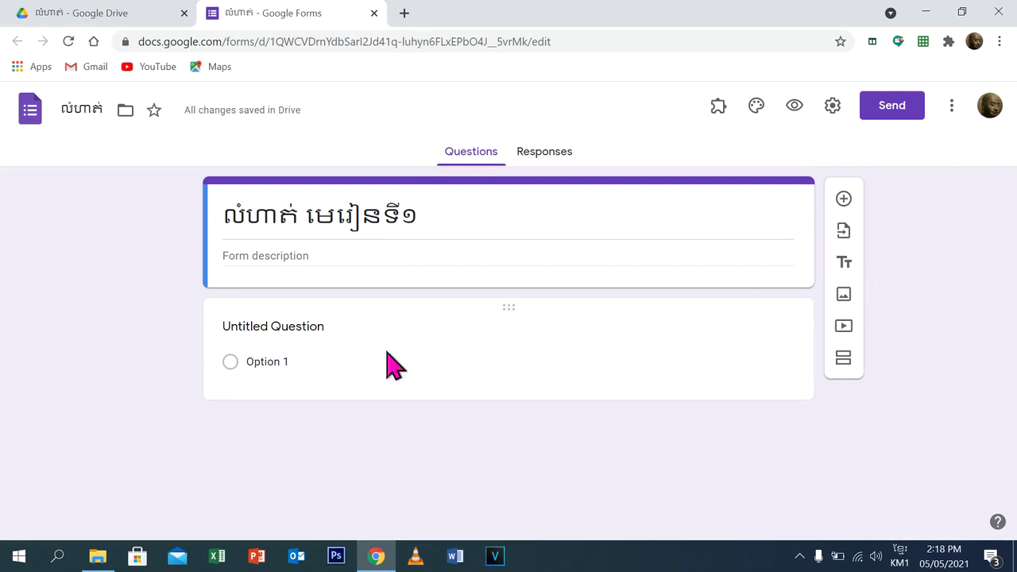
Turn the untitled question into a required short-answer question titled "ឈ្មោះ"
{"action": "left_click", "coordinate": [288, 327]}
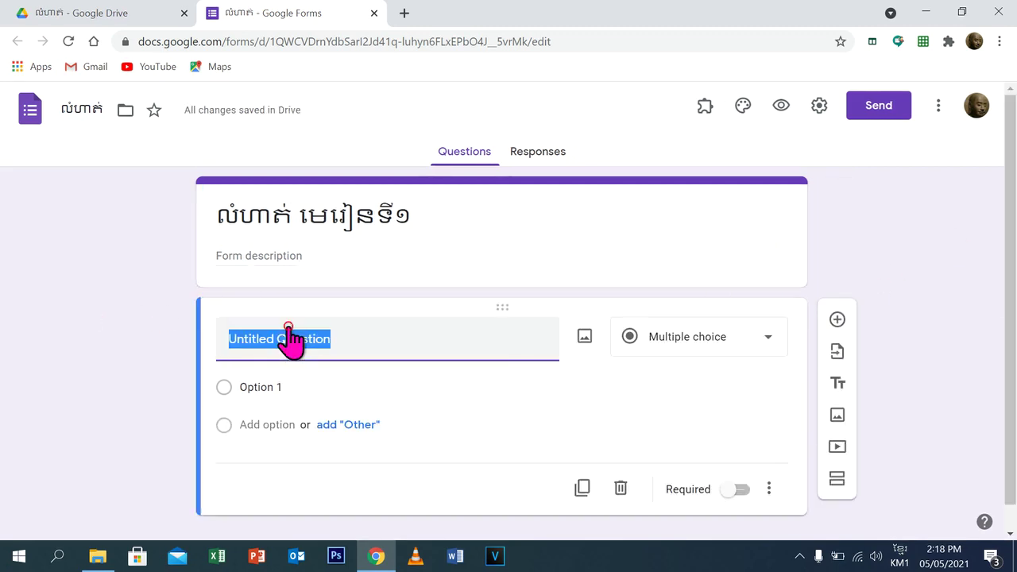
{"action": "type", "text": "ឈ្មោះ"}
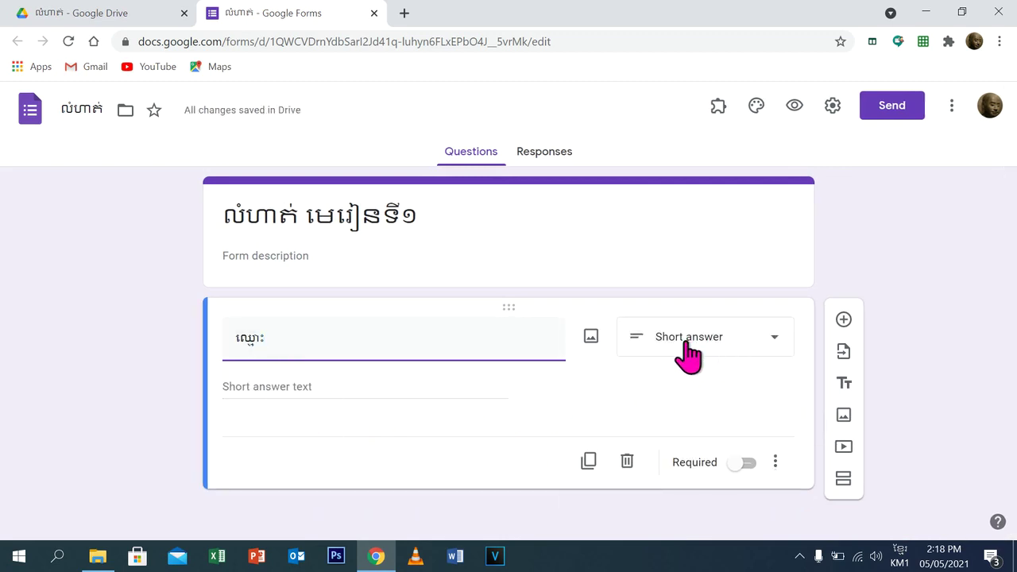
{"action": "left_click", "coordinate": [340, 387]}
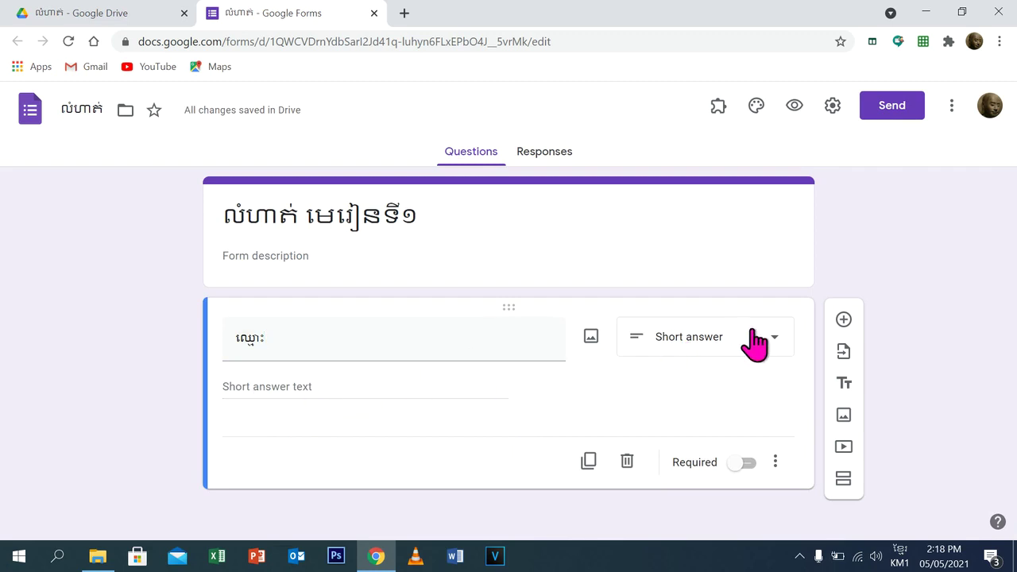
{"action": "left_click", "coordinate": [771, 347]}
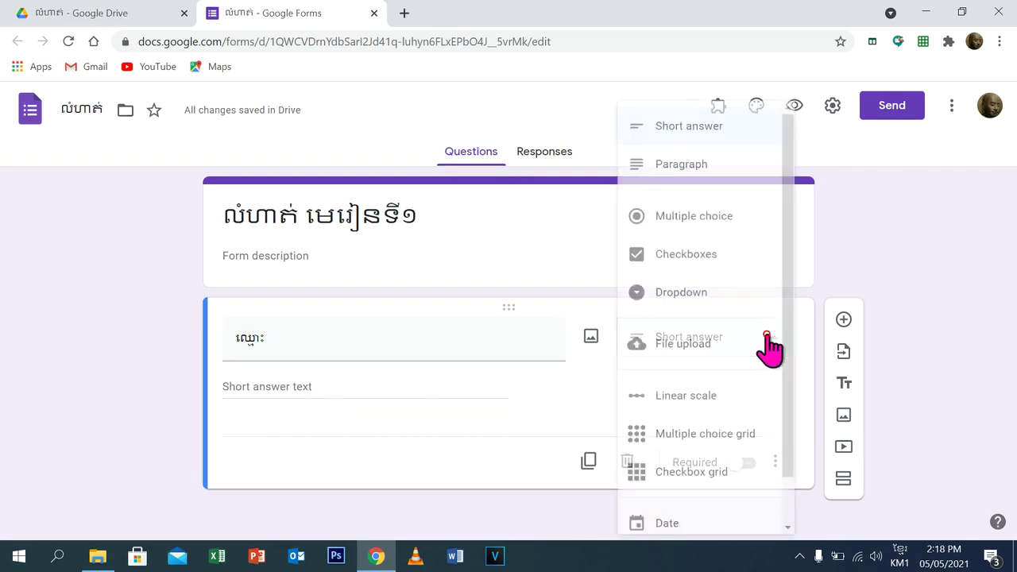
{"action": "left_click", "coordinate": [688, 131]}
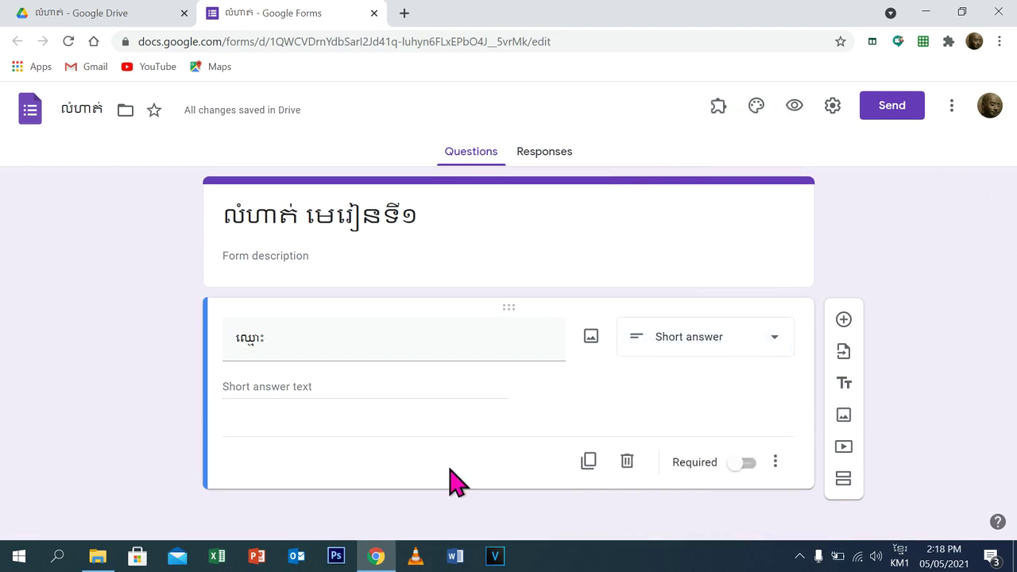
{"action": "left_click", "coordinate": [738, 463]}
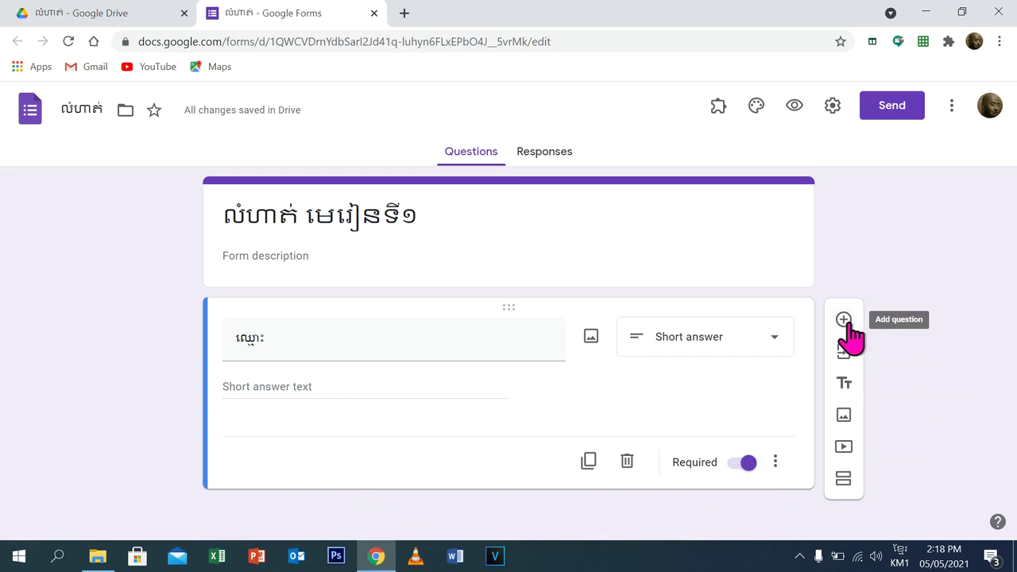
{"action": "left_click", "coordinate": [310, 221]}
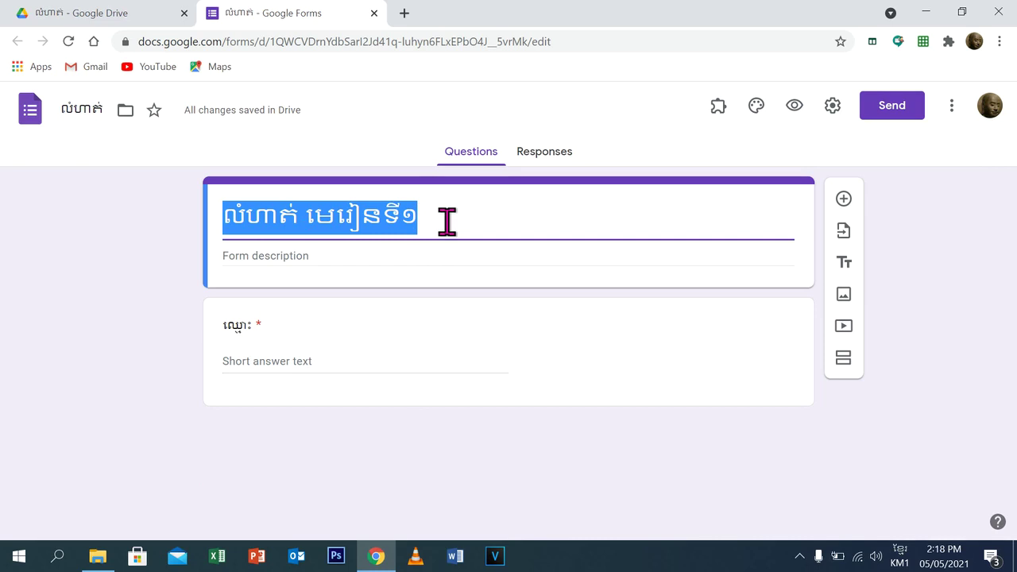
{"action": "type", "text": "ព័ត៌"}
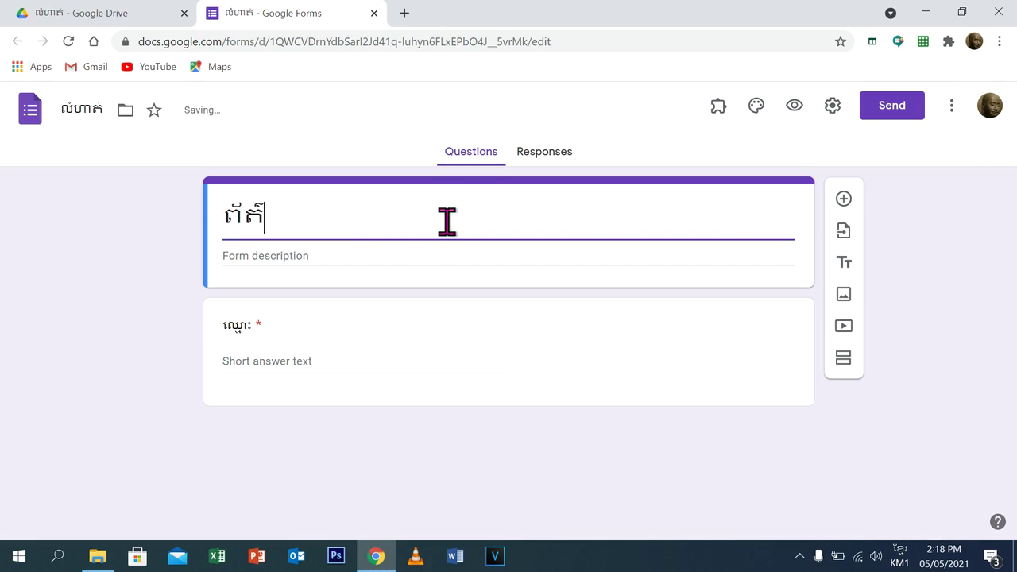
{"action": "type", "text": "មានផ្កា"}
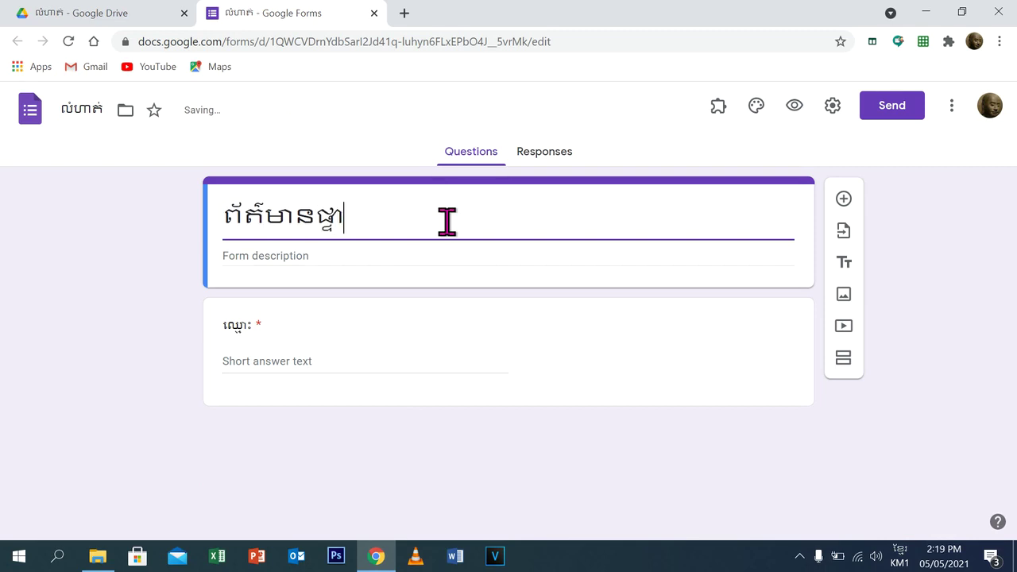
{"action": "key", "text": "BackSpace"}
{"action": "key", "text": "BackSpace"}
{"action": "key", "text": "BackSpace"}
{"action": "key", "text": "BackSpace"}
{"action": "key", "text": "BackSpace"}
{"action": "key", "text": "BackSpace"}
{"action": "key", "text": "BackSpace"}
{"action": "type", "text": "លំហាត់"}
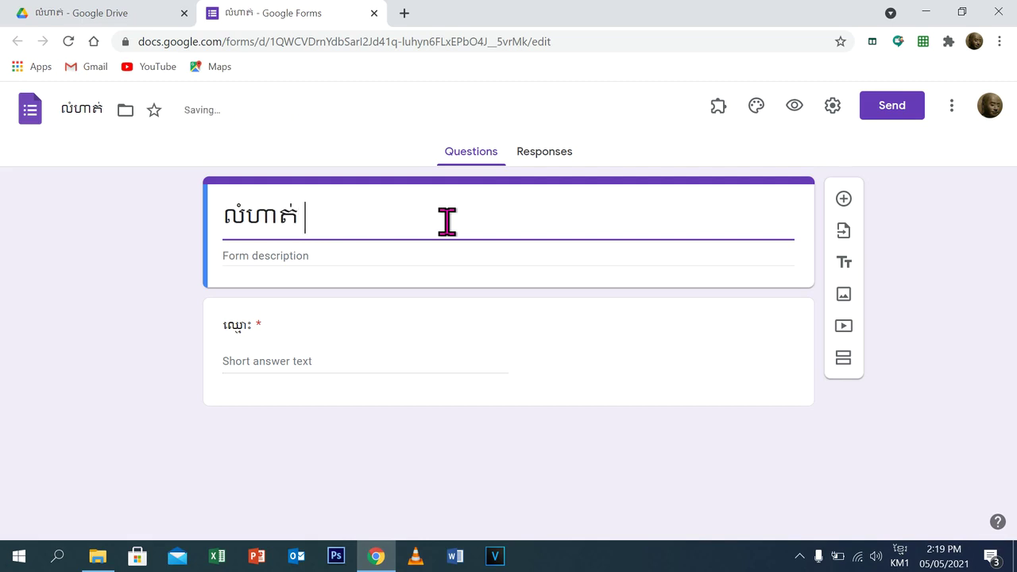
{"action": "type", "text": " មេរៀនទី១"}
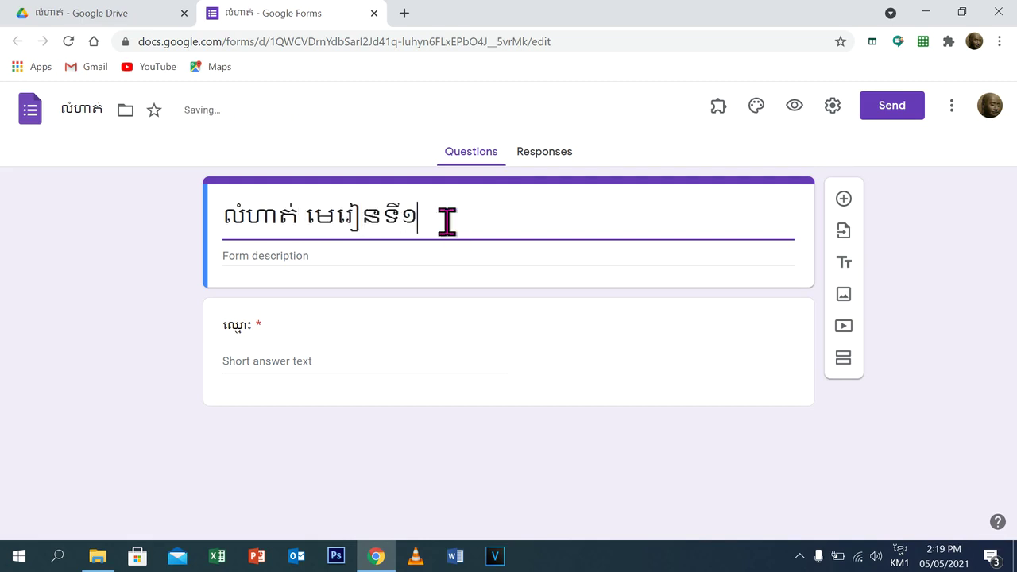
{"action": "left_click", "coordinate": [144, 316]}
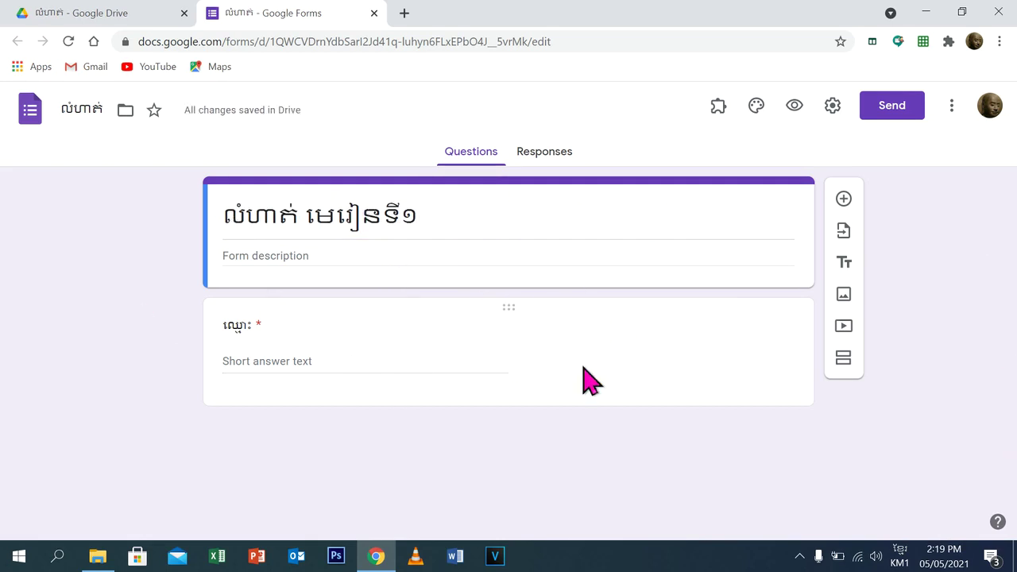
Add a multiple-choice question titled "ភេទ" after the name question, with the options "ប្រុស" and "ស្រី"
{"action": "left_click", "coordinate": [567, 397]}
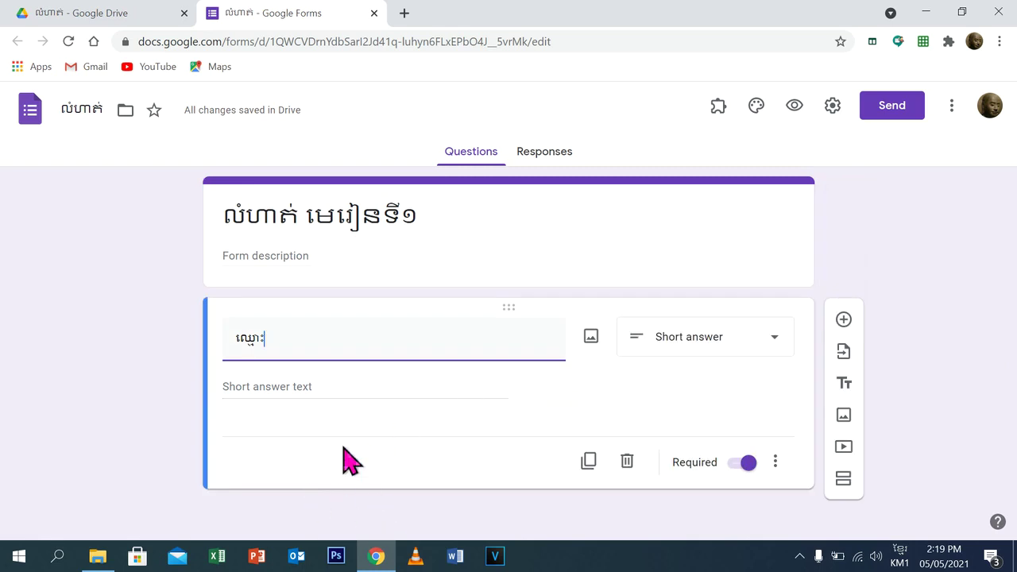
{"action": "left_click", "coordinate": [843, 319]}
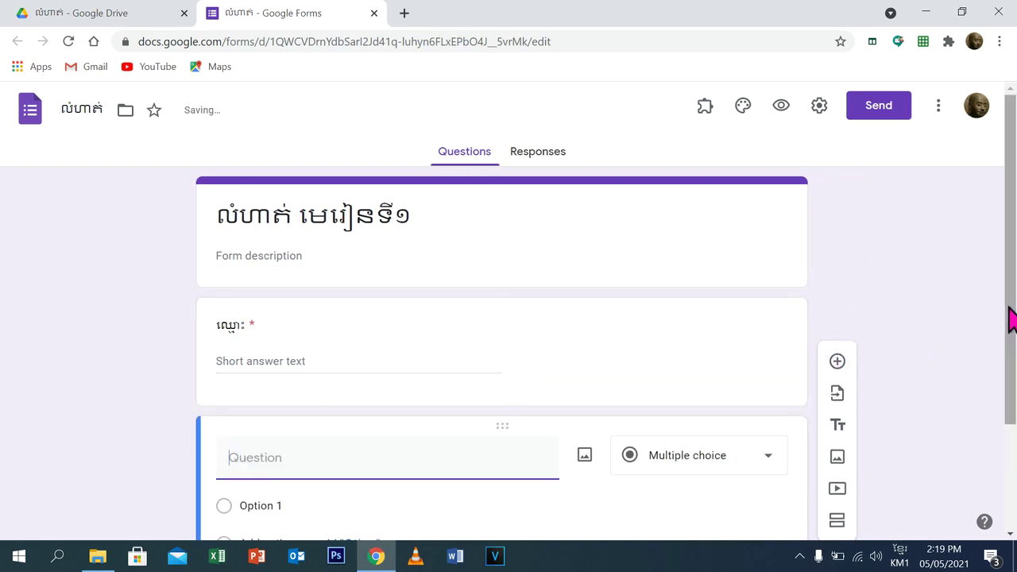
{"action": "scroll", "coordinate": [1009, 318], "scroll_direction": "down", "scroll_amount": 2}
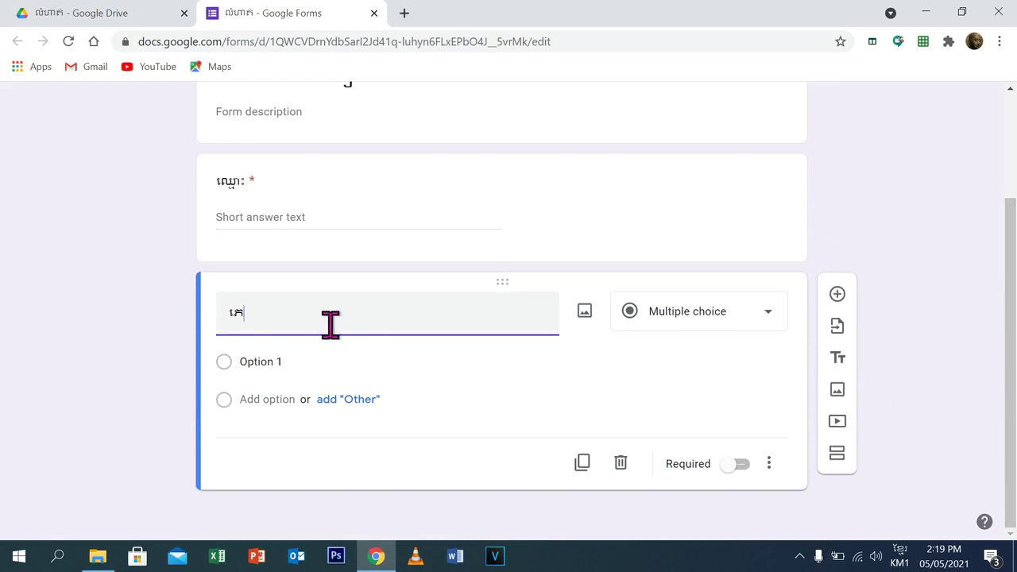
{"action": "type", "text": "ភេទ"}
{"action": "left_click", "coordinate": [267, 361]}
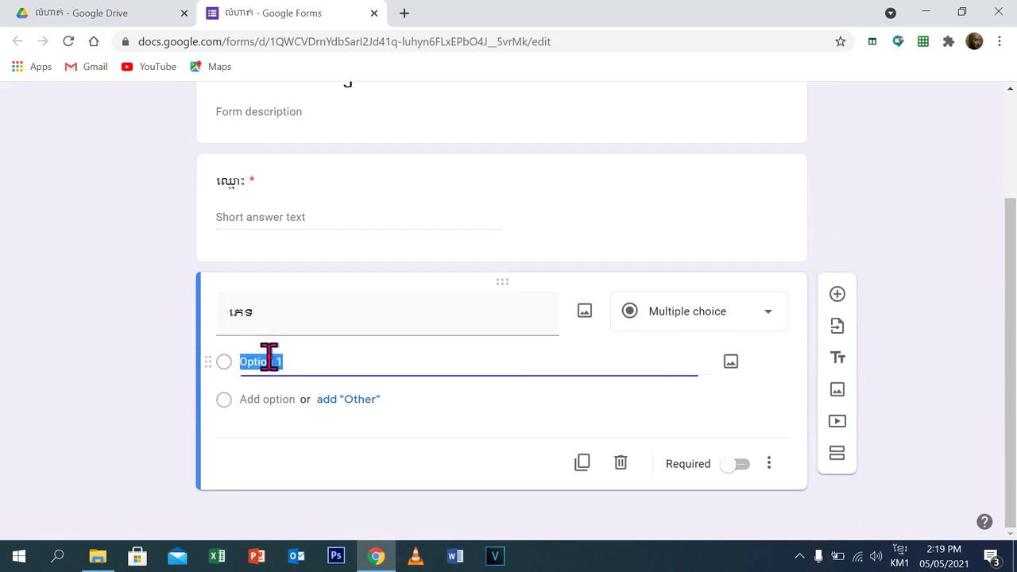
{"action": "type", "text": "ប្រុស"}
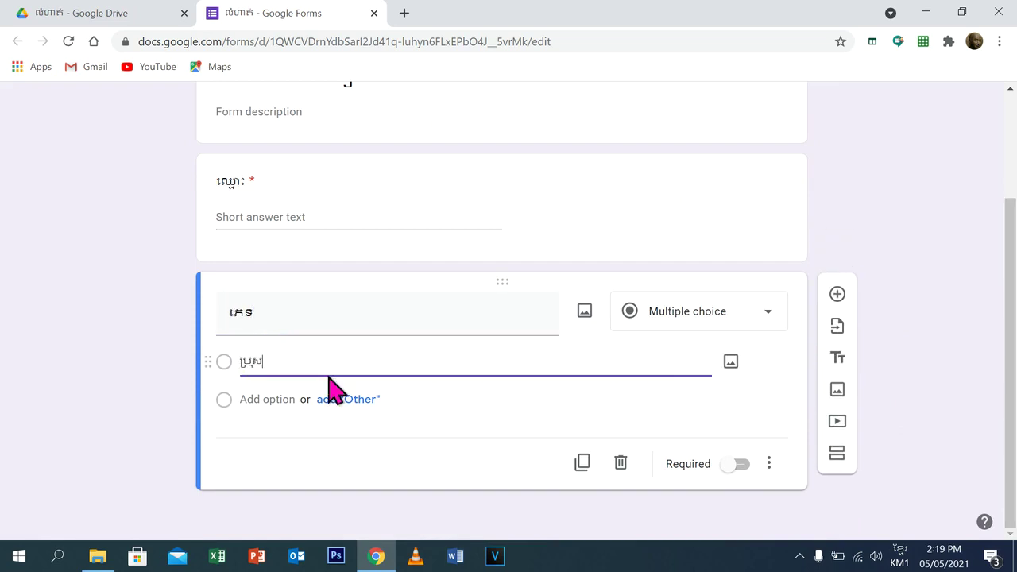
{"action": "left_click", "coordinate": [293, 400]}
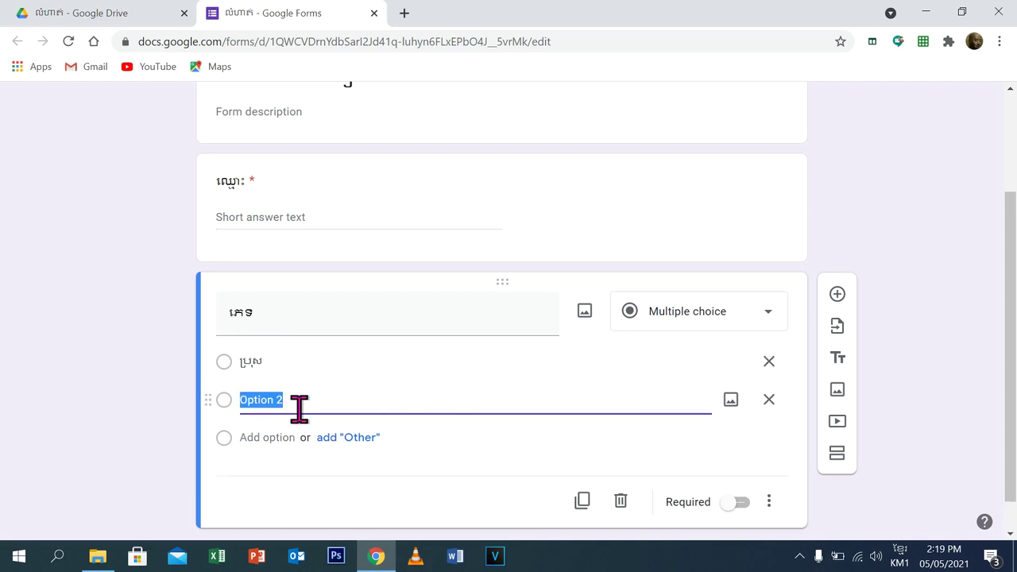
{"action": "type", "text": "ស្រី"}
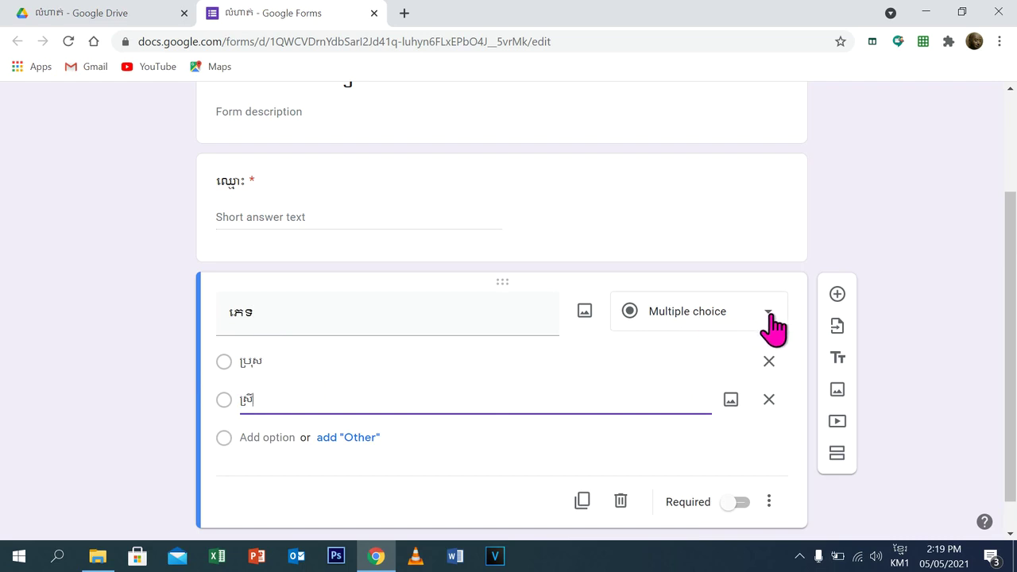
Make the "ភេទ" question required
{"action": "left_click_drag", "start_coordinate": [1008, 278], "coordinate": [1010, 317]}
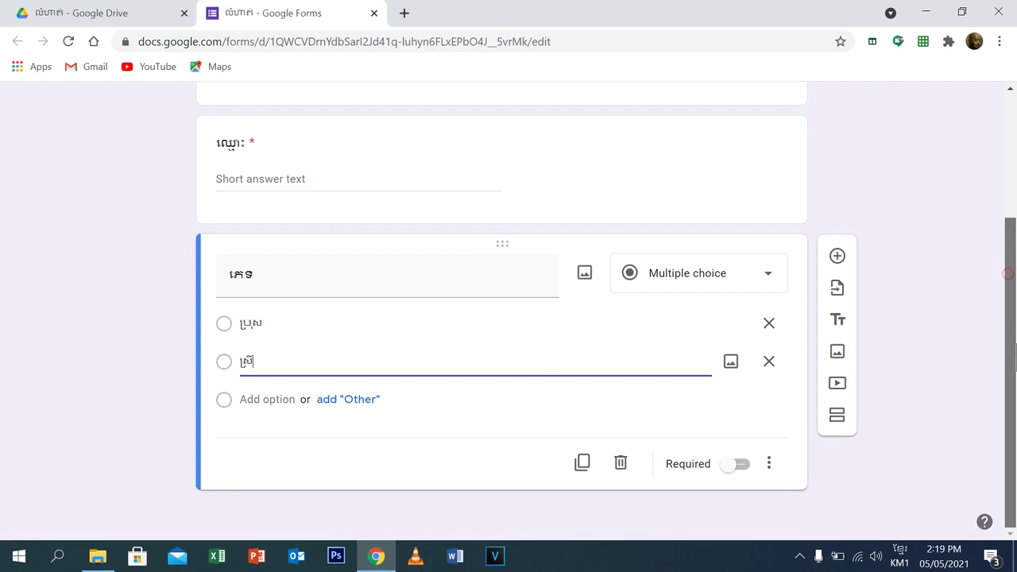
{"action": "left_click", "coordinate": [736, 465]}
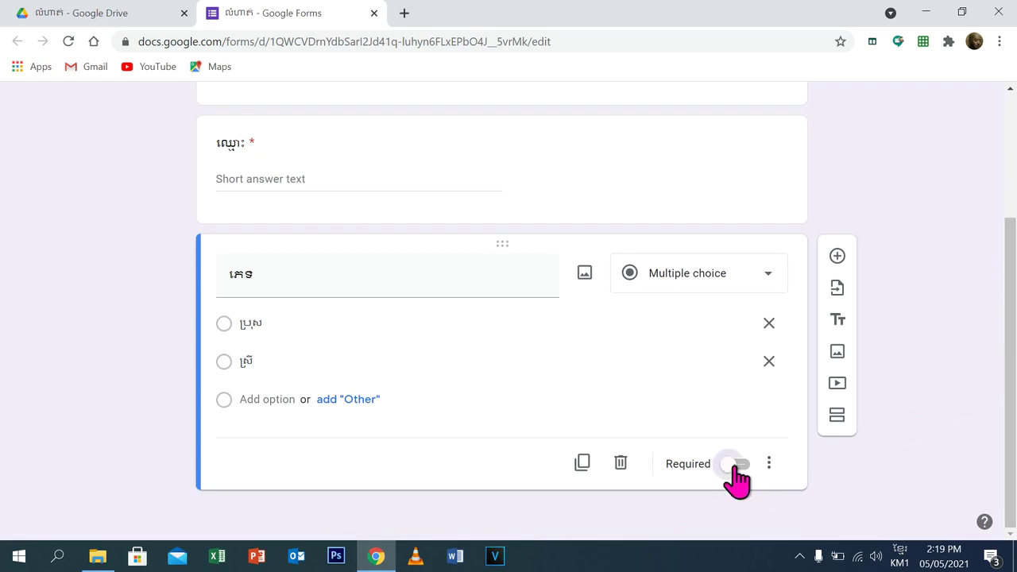
{"action": "left_click", "coordinate": [749, 466]}
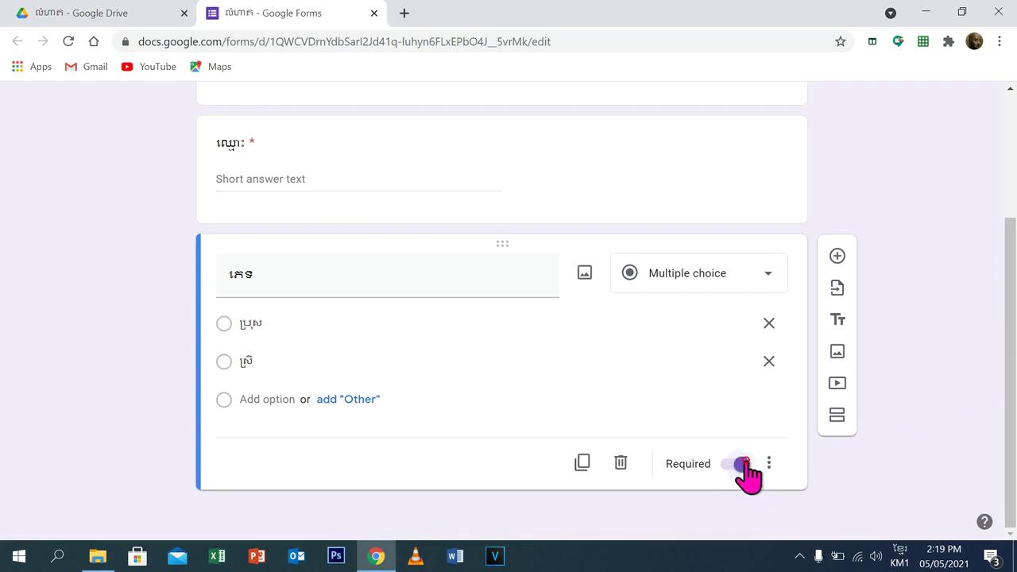
Add another question below the gender question and title it "ជ្រើសថ្នាក់"
{"action": "left_click", "coordinate": [836, 257]}
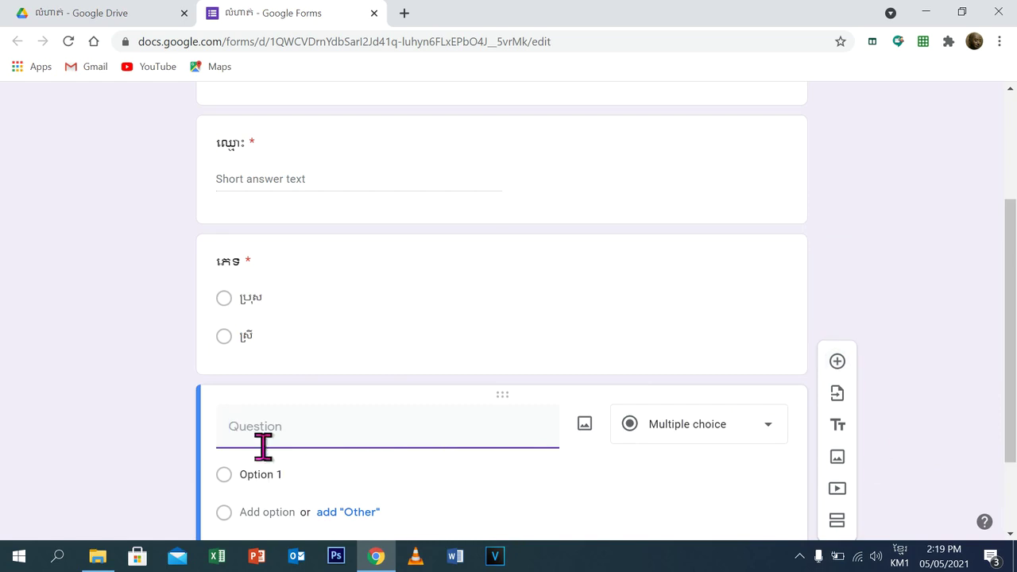
{"action": "type", "text": "ថ"}
{"action": "type", "text": "ជ្រើស"}
{"action": "left_click_drag", "start_coordinate": [1007, 318], "coordinate": [1010, 455]}
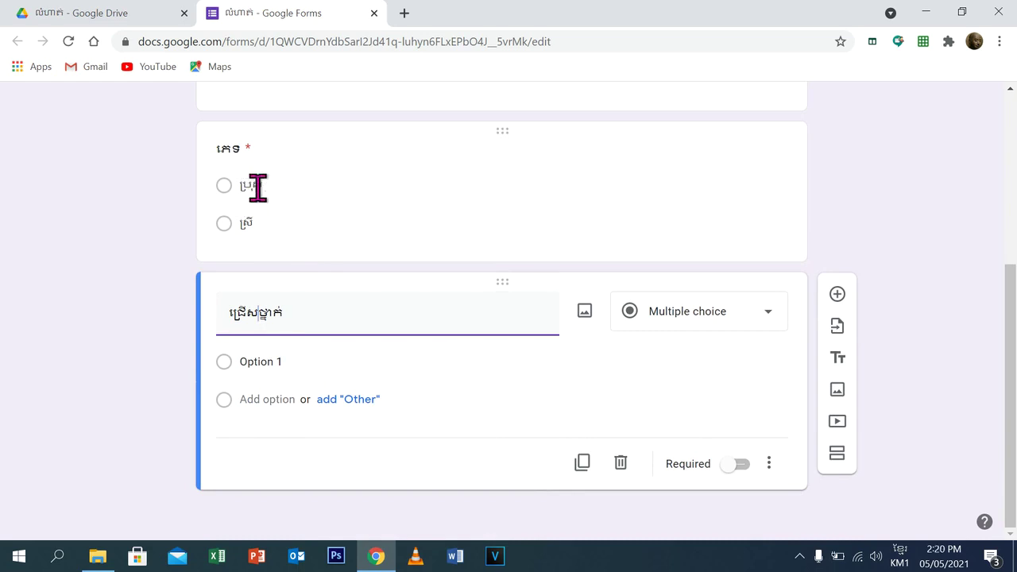
Enter the answer options "A", "B" and "C" for the "ជ្រើសថ្នាក់" question
{"action": "left_click", "coordinate": [283, 364]}
{"action": "key", "text": "alt+shift"}
{"action": "type", "text": "A"}
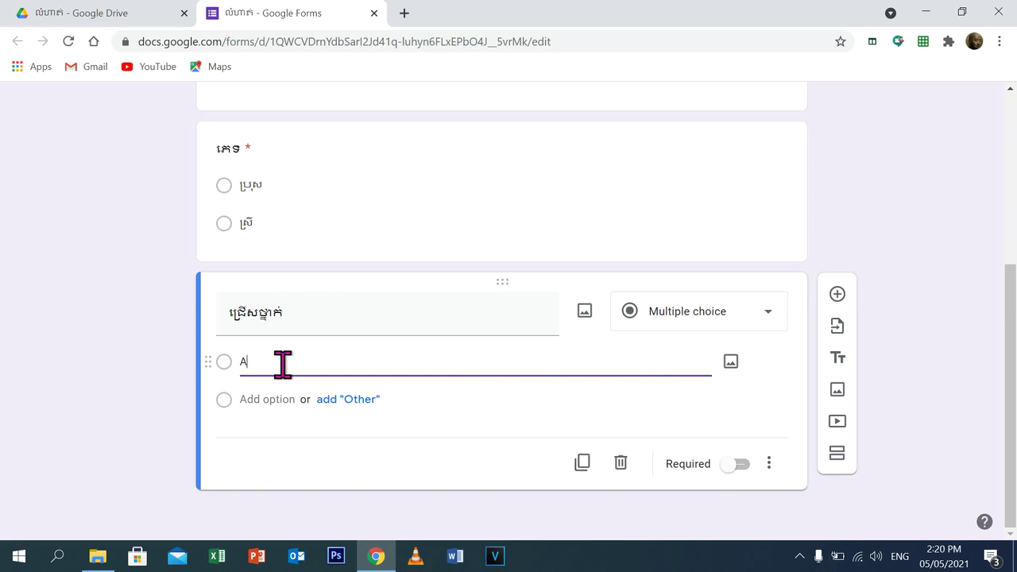
{"action": "key", "text": "Return"}
{"action": "type", "text": "B"}
{"action": "key", "text": "Return"}
{"action": "type", "text": "C"}
{"action": "left_click", "coordinate": [151, 394]}
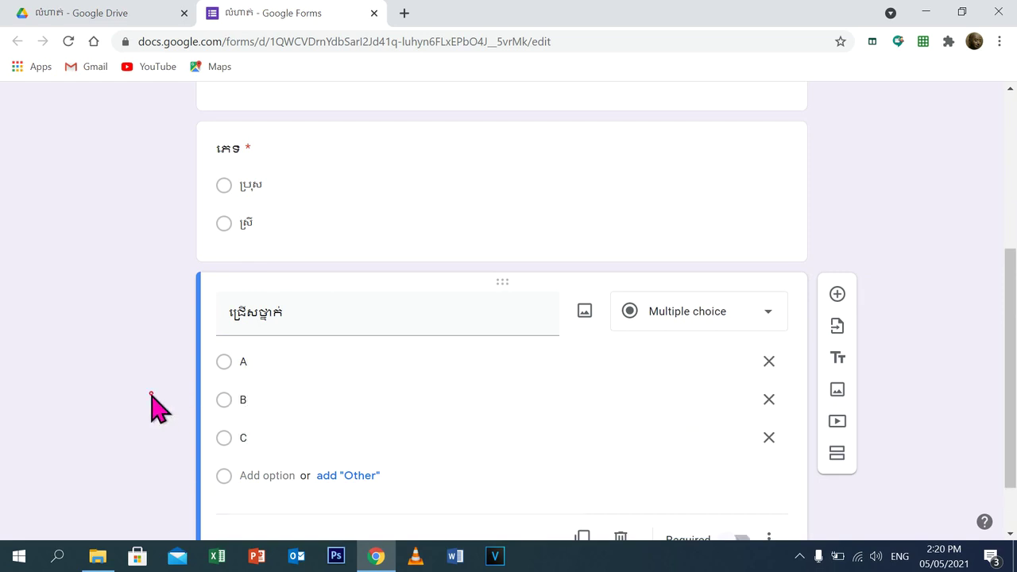
Change the "ជ្រើសថ្នាក់" question to the Dropdown type and make it required
{"action": "left_click", "coordinate": [764, 322]}
{"action": "left_click", "coordinate": [667, 292]}
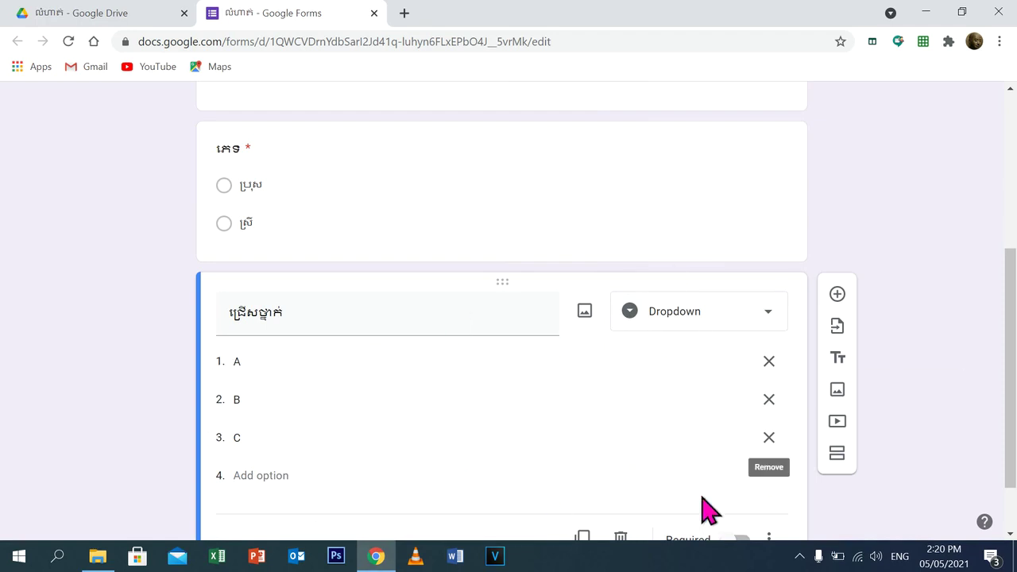
{"action": "left_click_drag", "start_coordinate": [1010, 294], "coordinate": [1009, 313]}
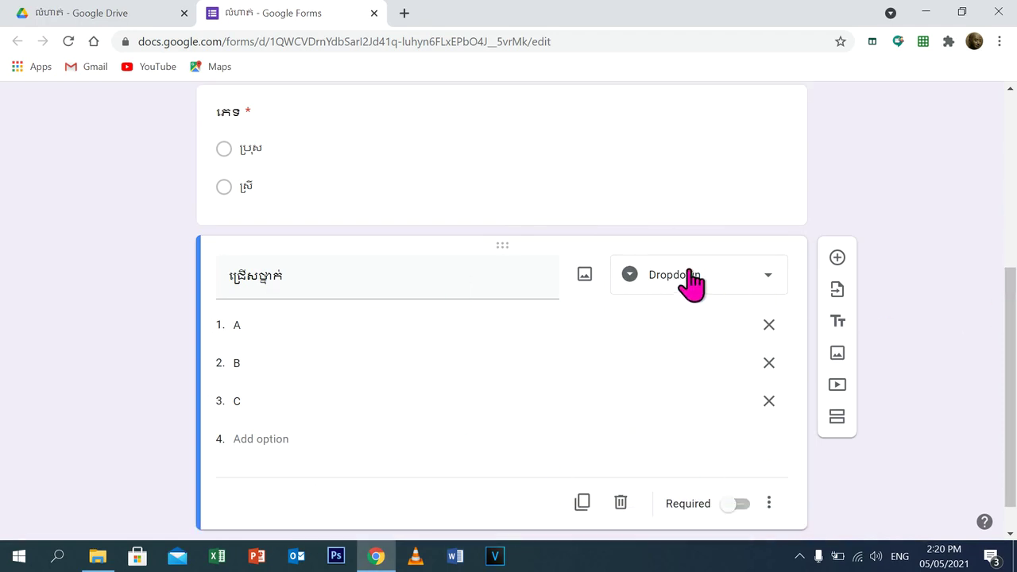
{"action": "left_click", "coordinate": [772, 292]}
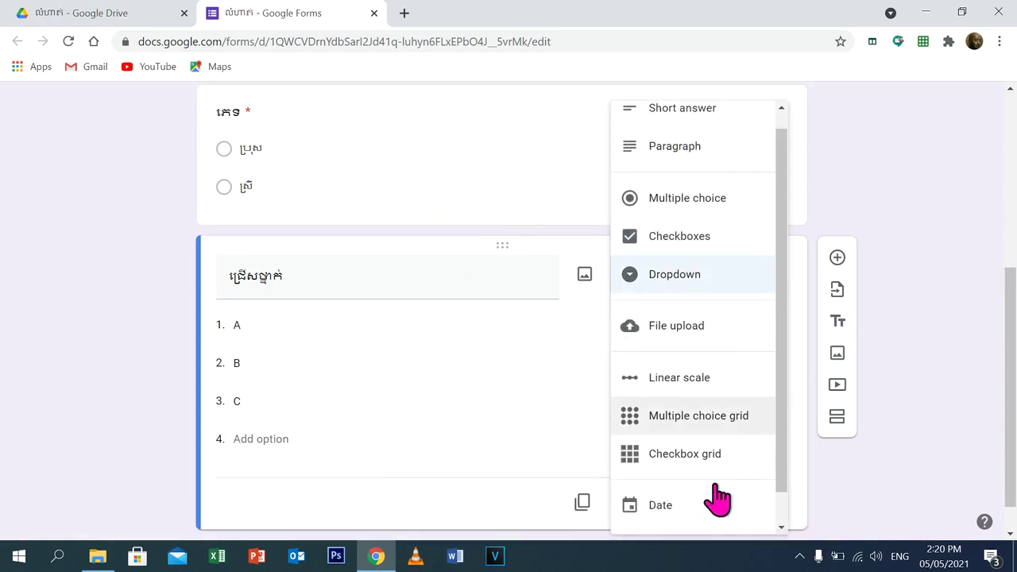
{"action": "left_click", "coordinate": [923, 230]}
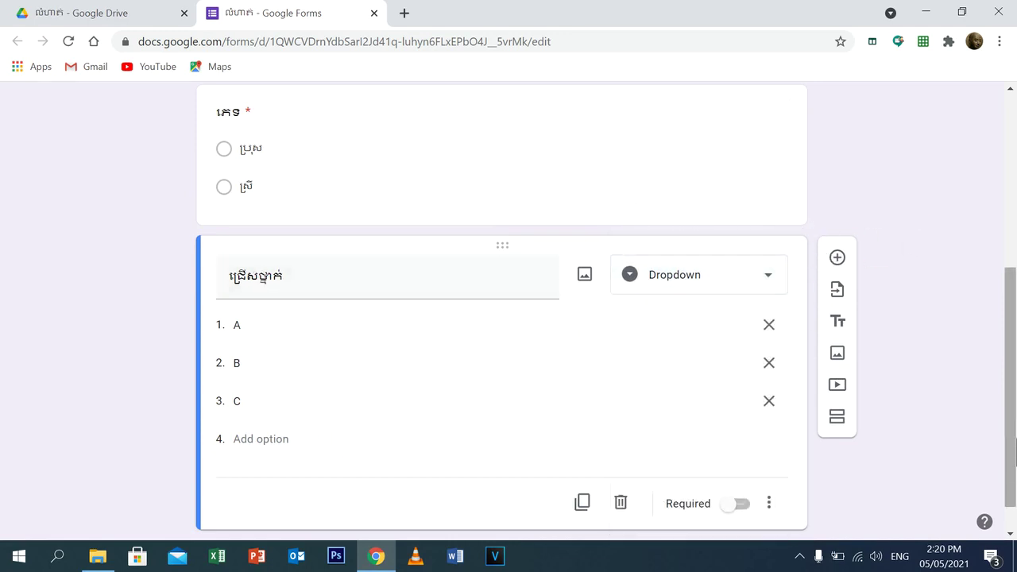
{"action": "scroll", "coordinate": [1011, 397], "scroll_direction": "down", "scroll_amount": 1}
{"action": "left_click", "coordinate": [739, 464]}
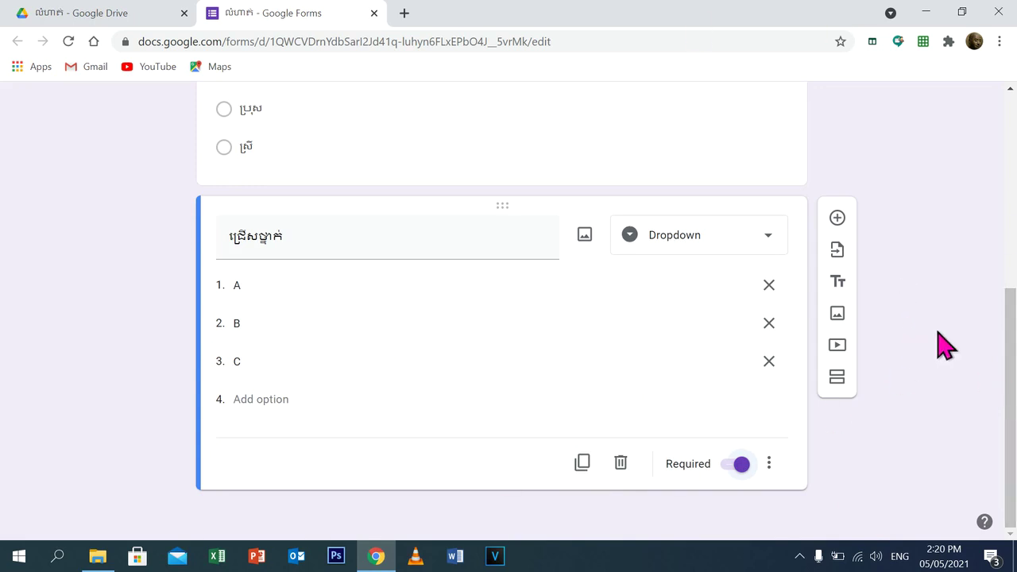
Add a second section after the class question and title it "លំហាត់"
{"action": "left_click", "coordinate": [839, 381]}
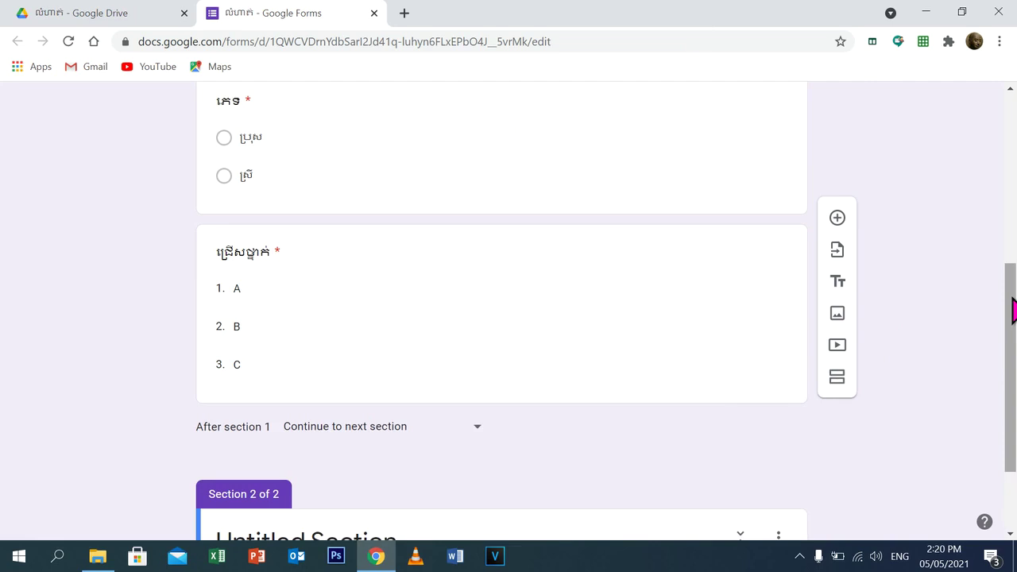
{"action": "left_click", "coordinate": [328, 422]}
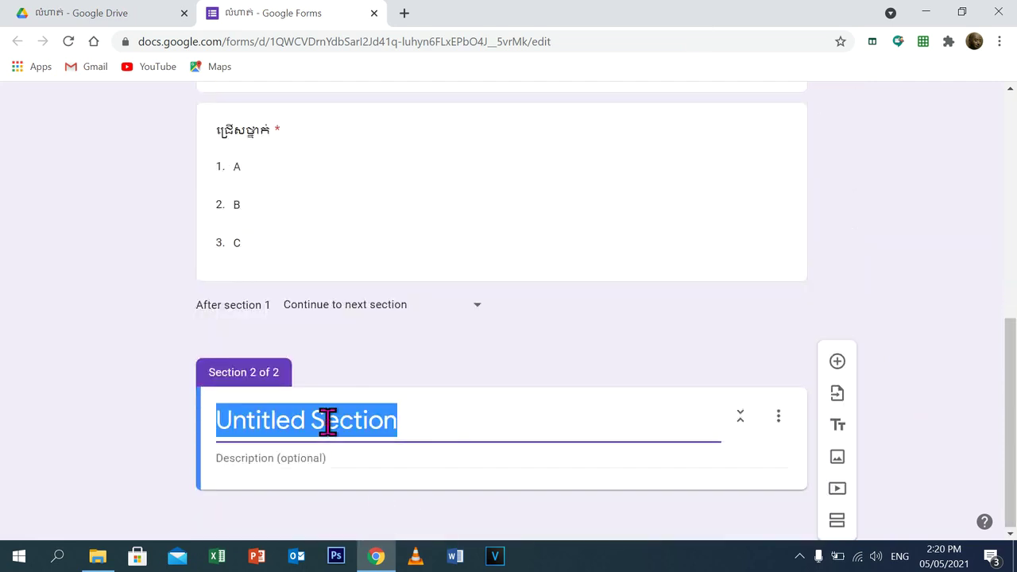
{"action": "key", "text": "BackSpace"}
{"action": "key", "text": "alt+shift"}
{"action": "type", "text": "លំ"}
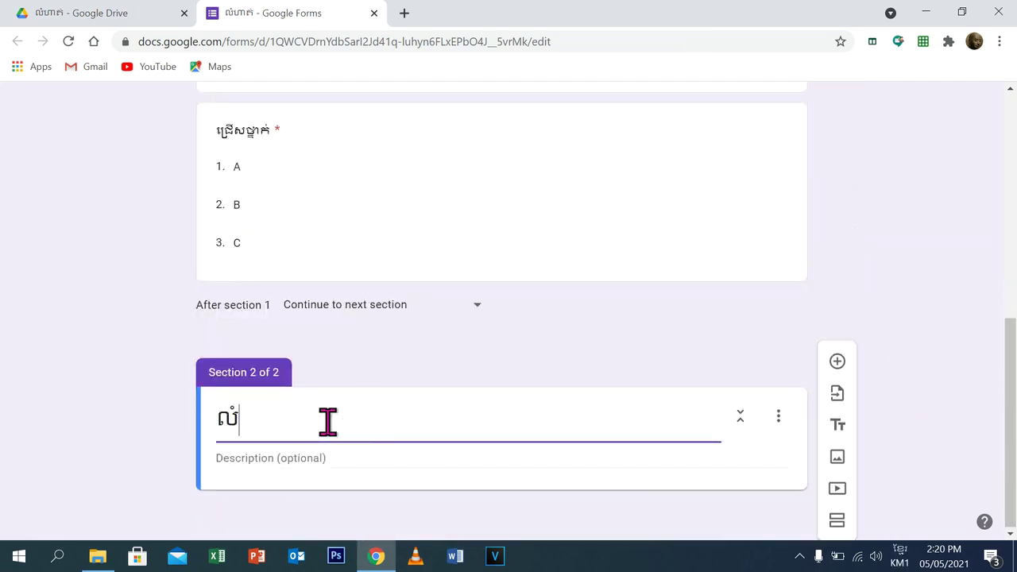
{"action": "type", "text": "ហាត់"}
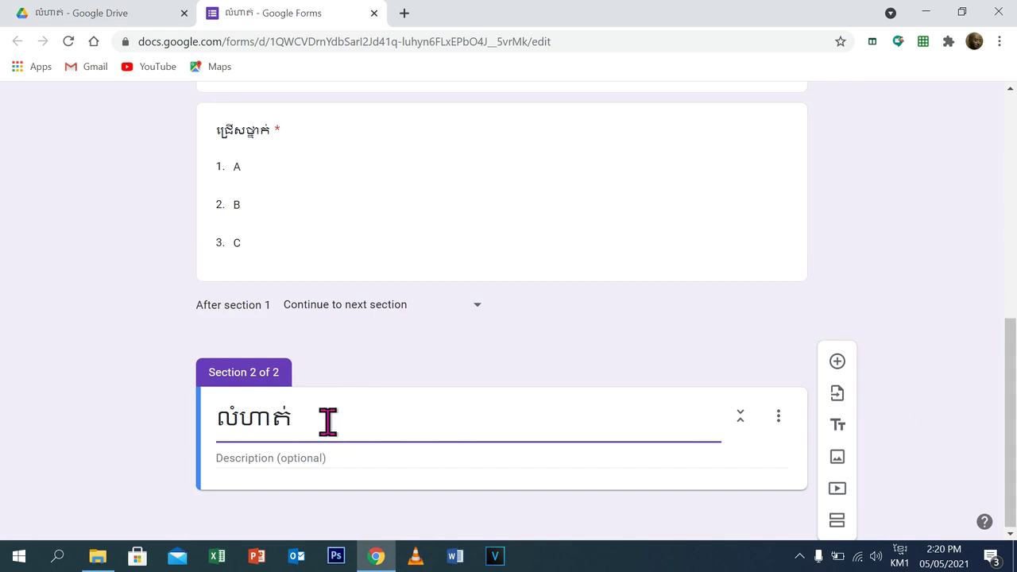
{"action": "left_click", "coordinate": [800, 556]}
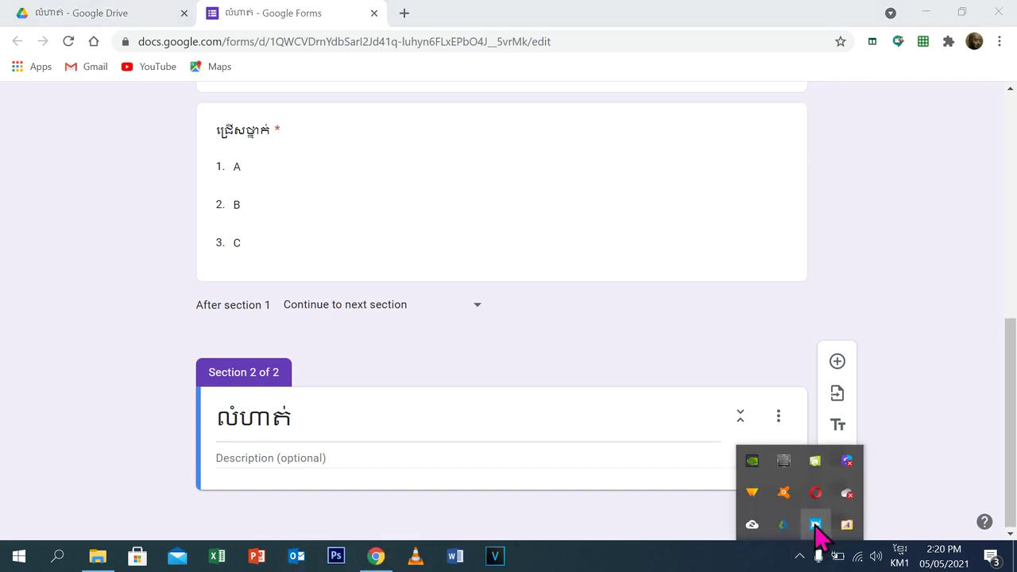
{"action": "left_click", "coordinate": [815, 524]}
{"action": "left_click", "coordinate": [230, 395]}
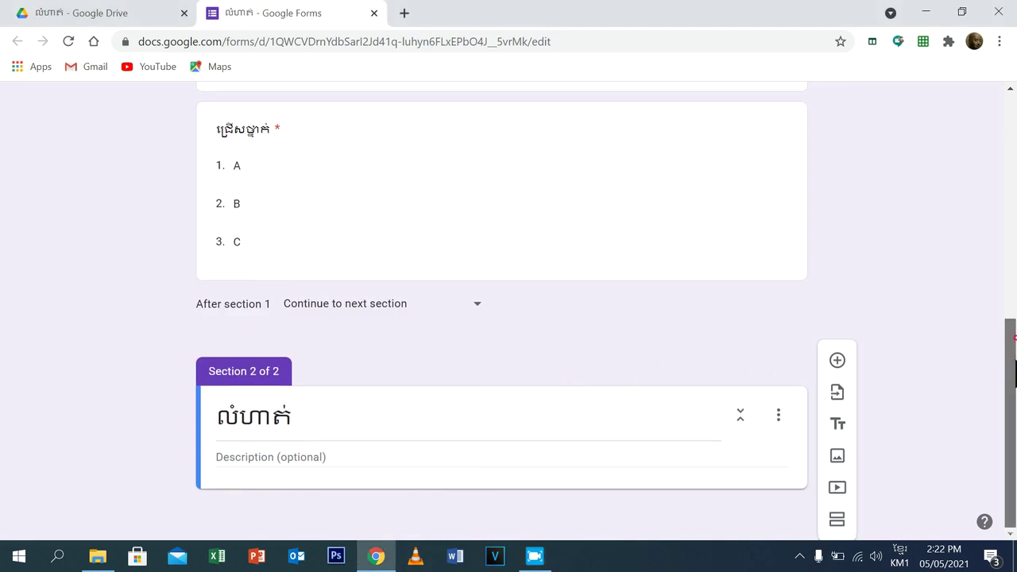
Set the second section's description to "ចូរជ្រើសរើសចម្លើយត្រឹមត្រូវតែមួយគត់"
{"action": "left_click", "coordinate": [383, 450]}
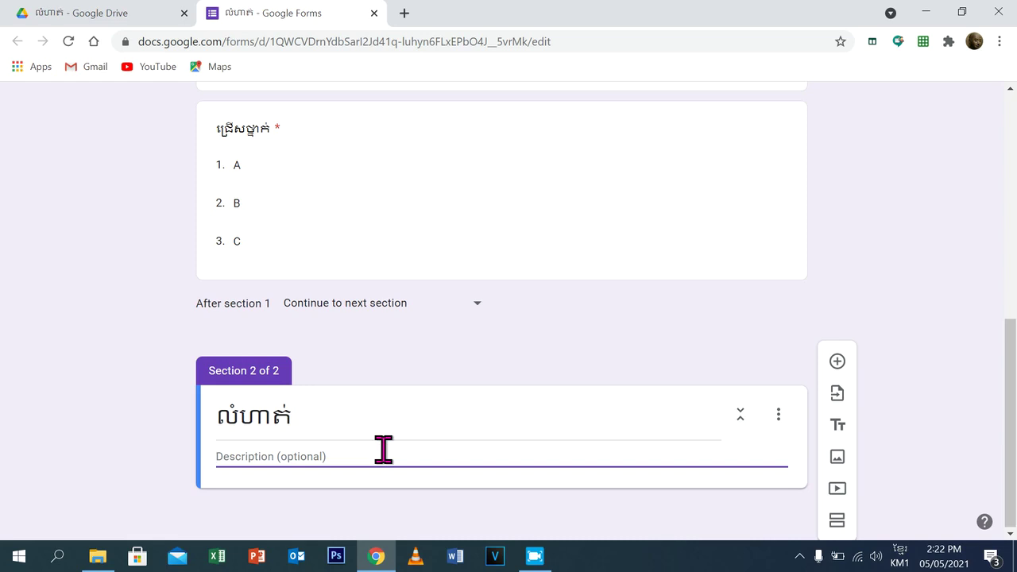
{"action": "type", "text": "ផ"}
{"action": "type", "text": "រជ្រ"}
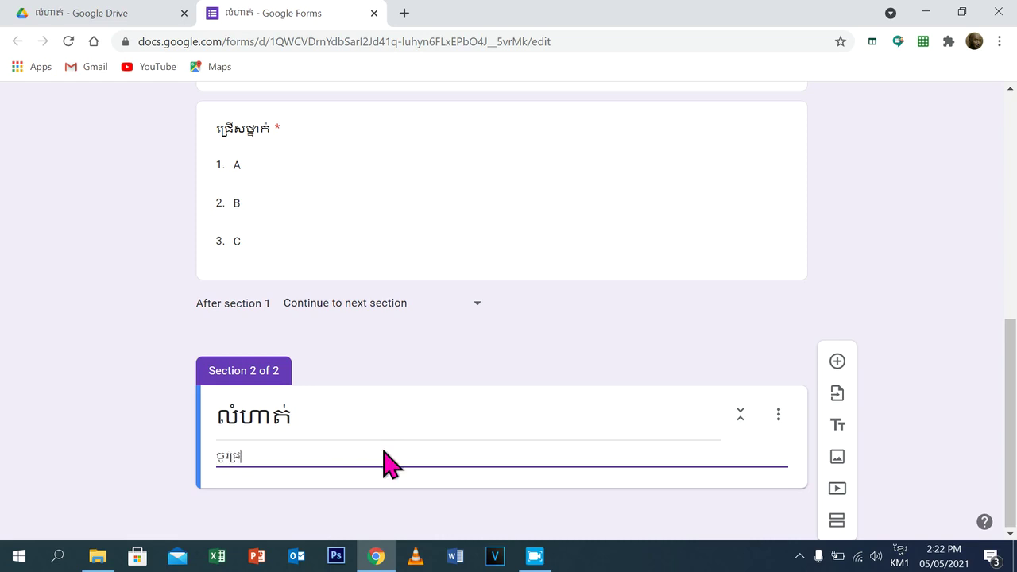
{"action": "type", "text": "ើសរើសចម្លើយត្រឹមត្រូវតែមួយគត់"}
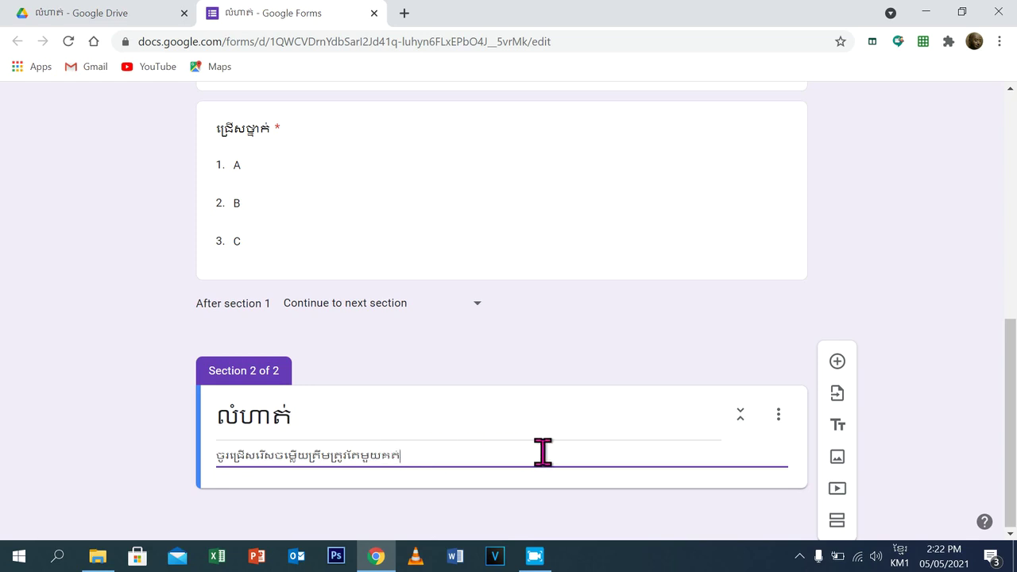
{"action": "scroll", "coordinate": [1010, 444], "scroll_direction": "down", "scroll_amount": 1}
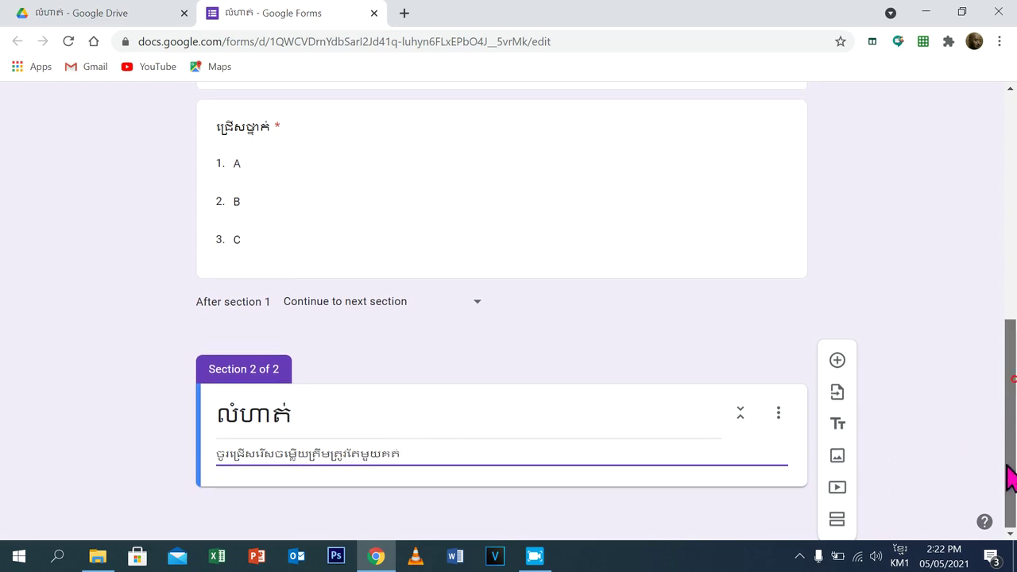
{"action": "left_click", "coordinate": [372, 497]}
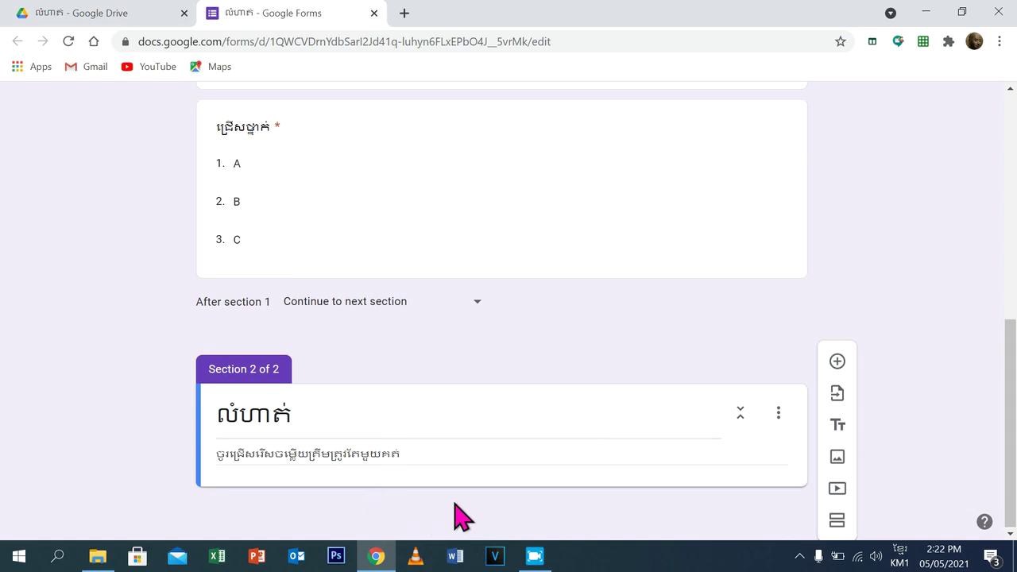
Add a multiple-choice question to the "លំហាត់" section and enter "ក" as its question text
{"action": "left_click", "coordinate": [838, 364]}
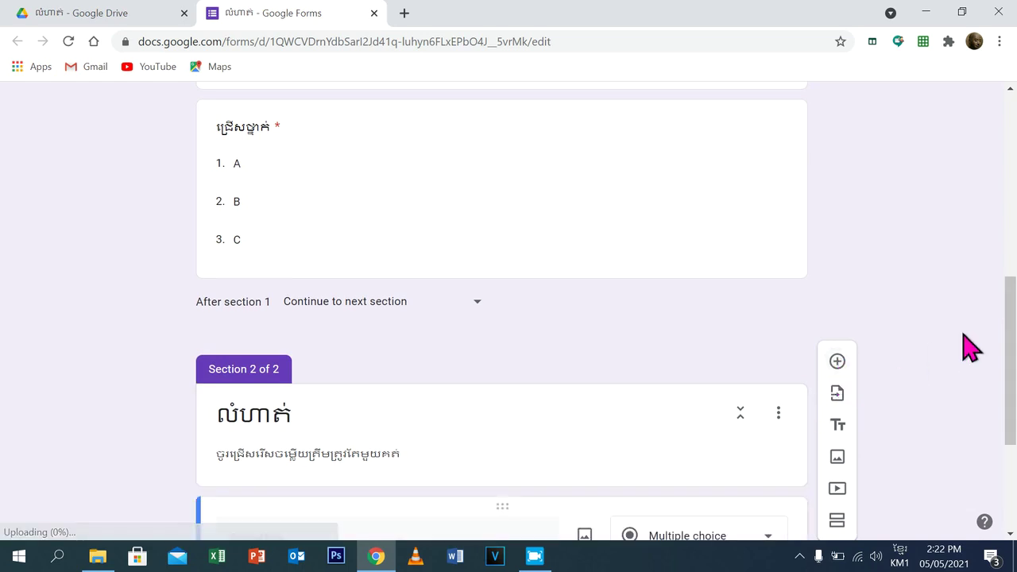
{"action": "left_click_drag", "start_coordinate": [1006, 336], "coordinate": [1014, 426]}
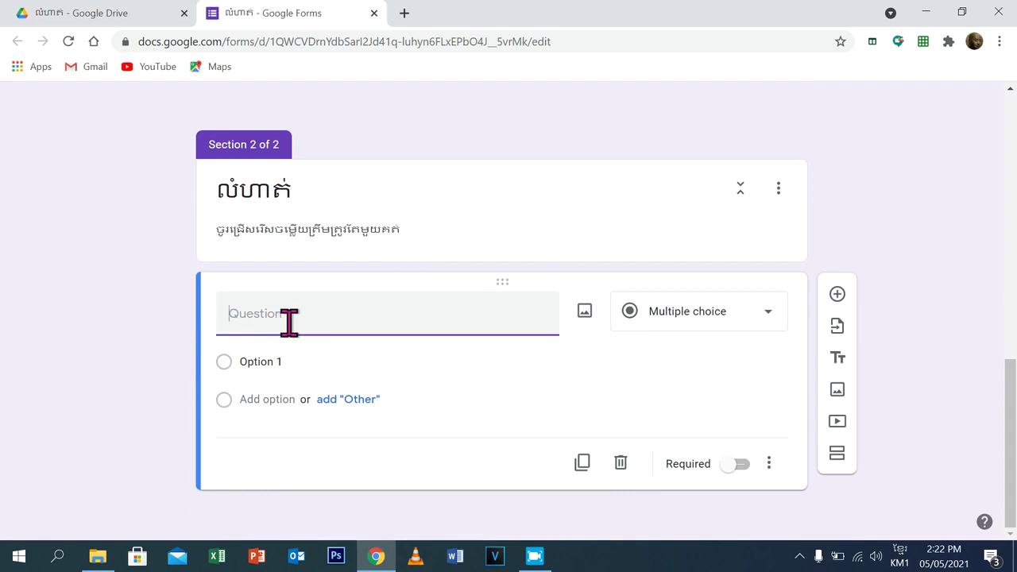
{"action": "type", "text": "ប"}
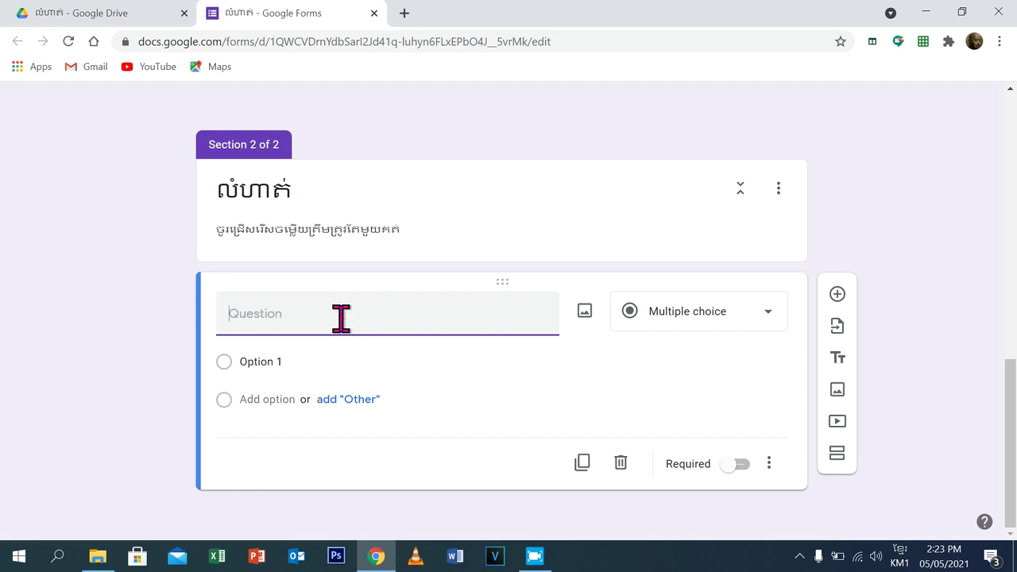
{"action": "type", "text": "ក"}
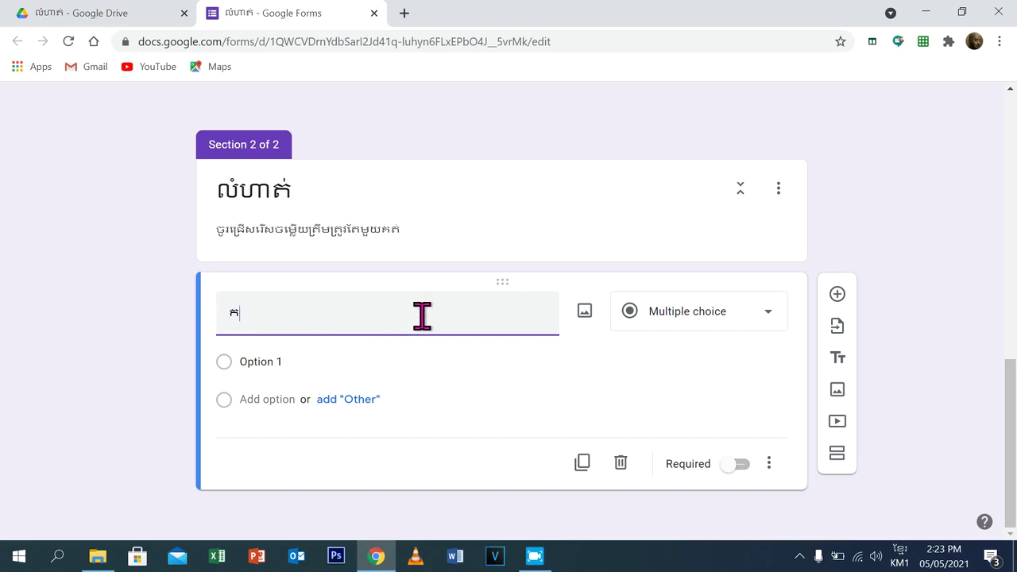
Insert the uploaded image "វដ្តជីវិតតេញ៉ា" from the PPT folder into the "ក" question
{"action": "left_click", "coordinate": [585, 316]}
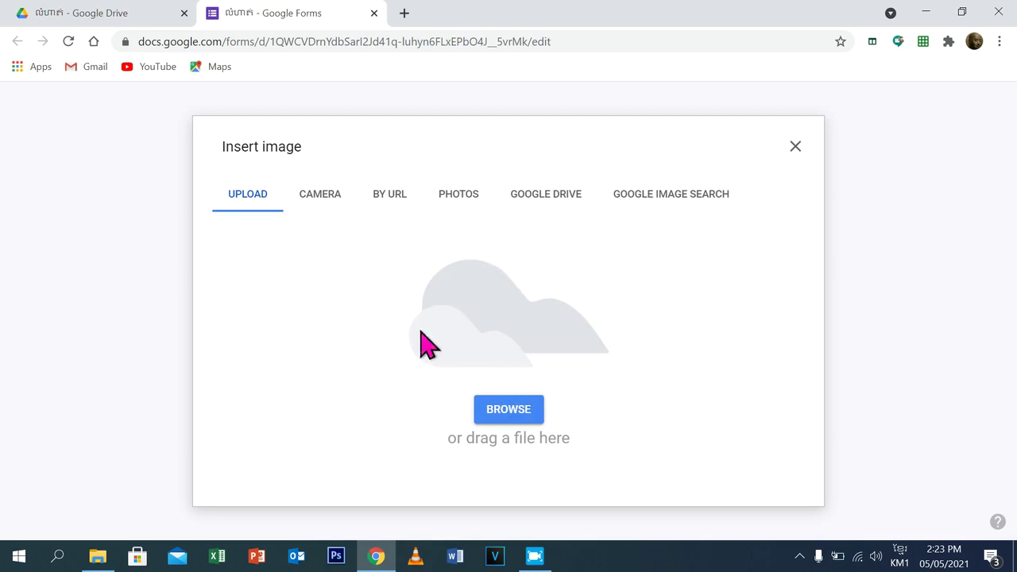
{"action": "left_click", "coordinate": [503, 413]}
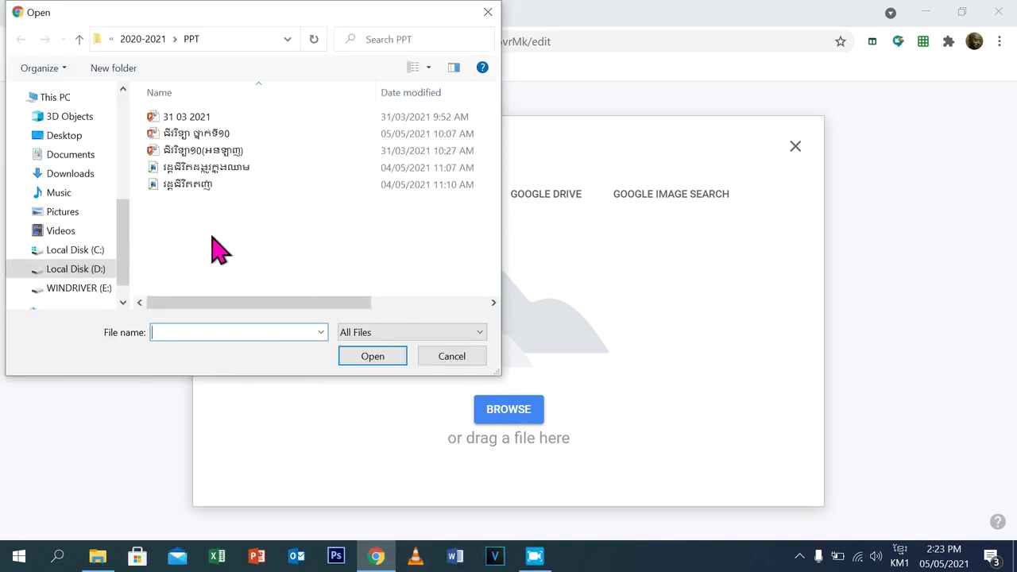
{"action": "left_click", "coordinate": [205, 186]}
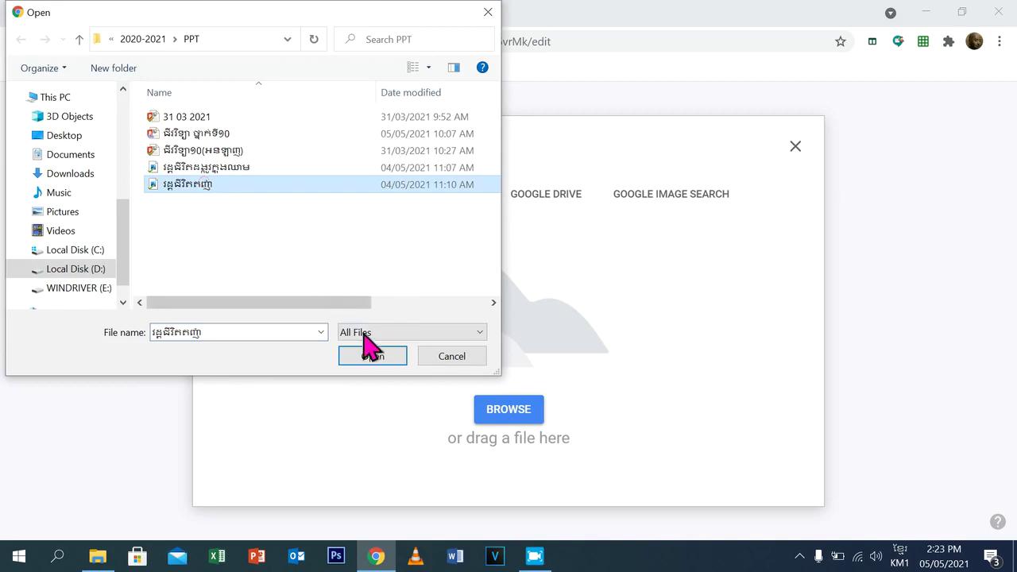
{"action": "left_click", "coordinate": [356, 364]}
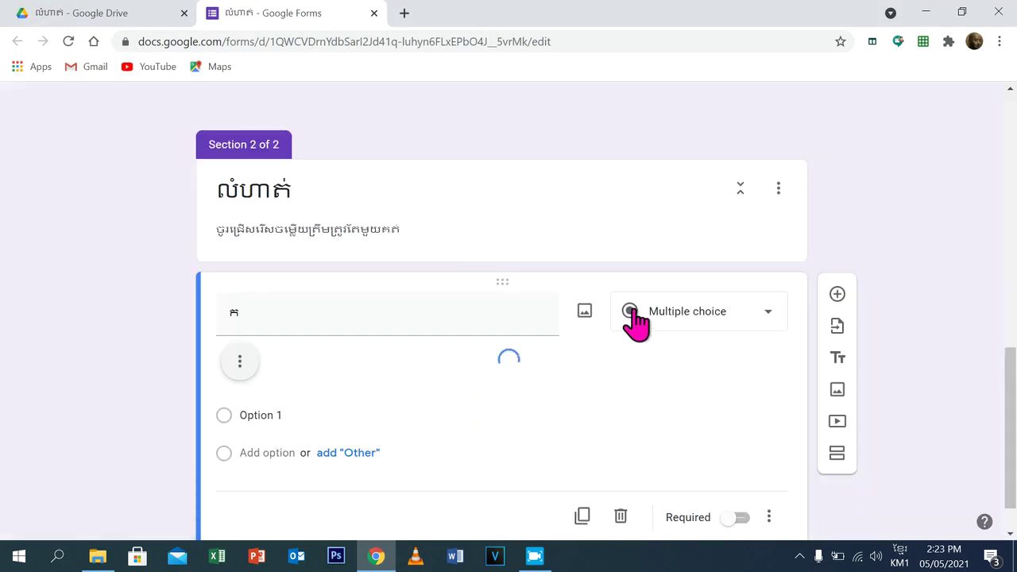
{"action": "left_click_drag", "start_coordinate": [1014, 370], "coordinate": [1015, 392]}
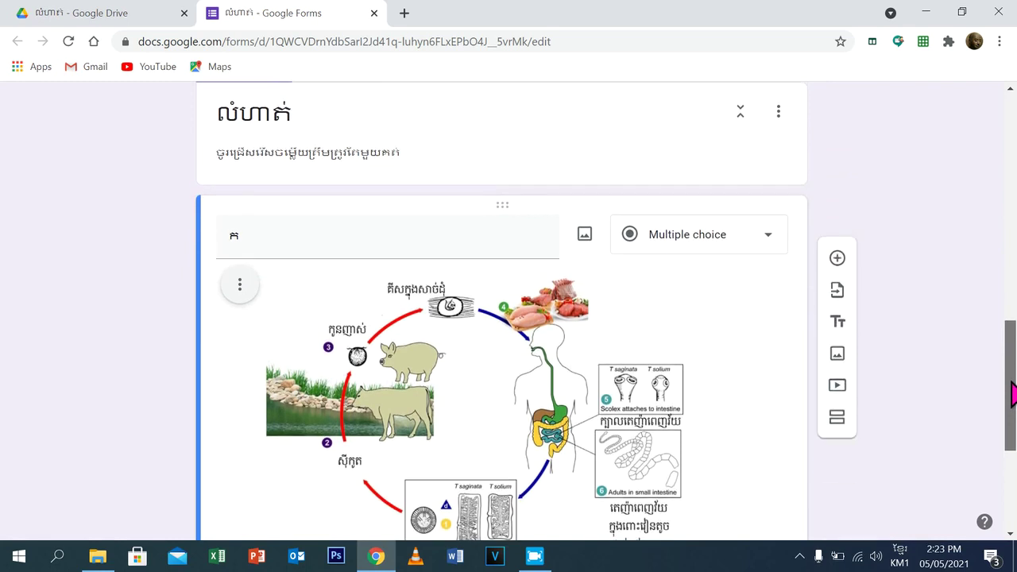
Clear the image question's text and enter "ក" again
{"action": "double_click", "coordinate": [285, 247]}
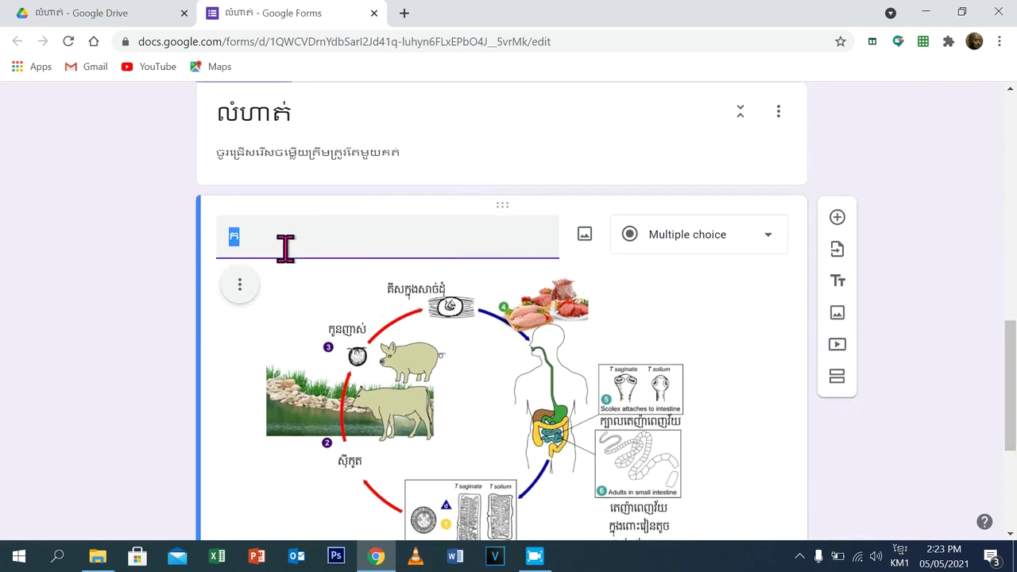
{"action": "key", "text": "BackSpace"}
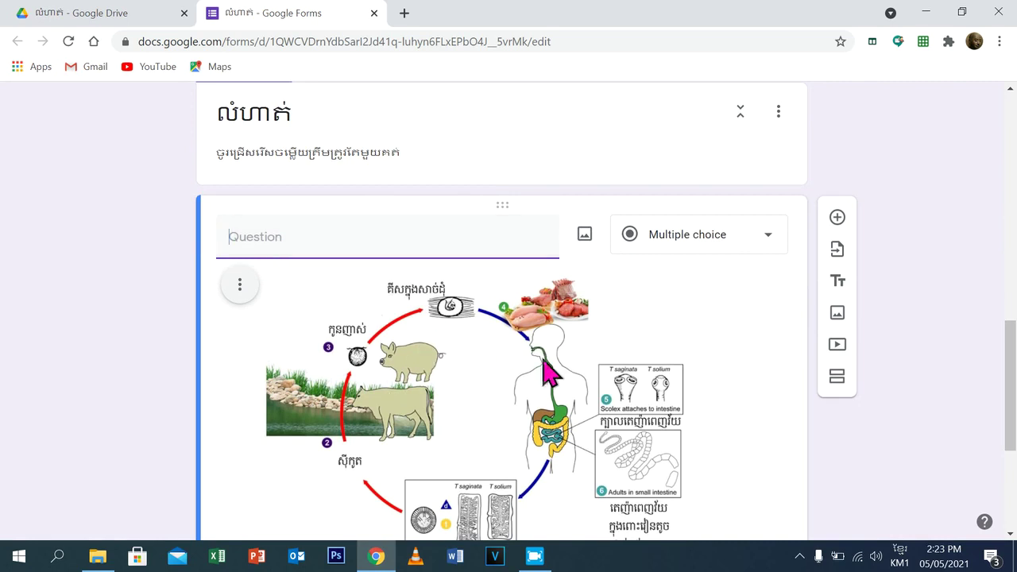
{"action": "left_click_drag", "start_coordinate": [1010, 358], "coordinate": [1004, 391]}
{"action": "type", "text": "ក"}
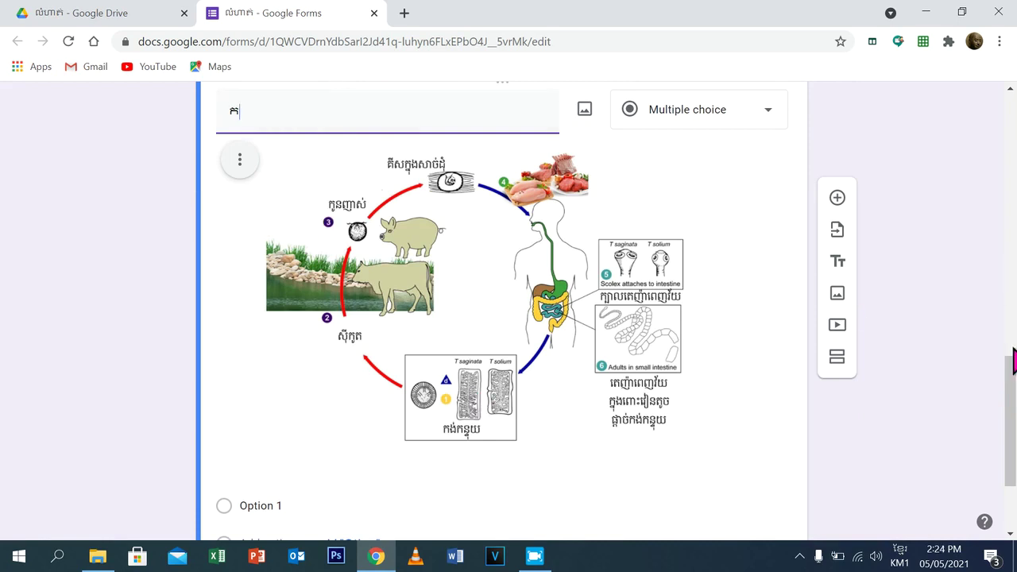
{"action": "left_click_drag", "start_coordinate": [1013, 401], "coordinate": [1005, 461]}
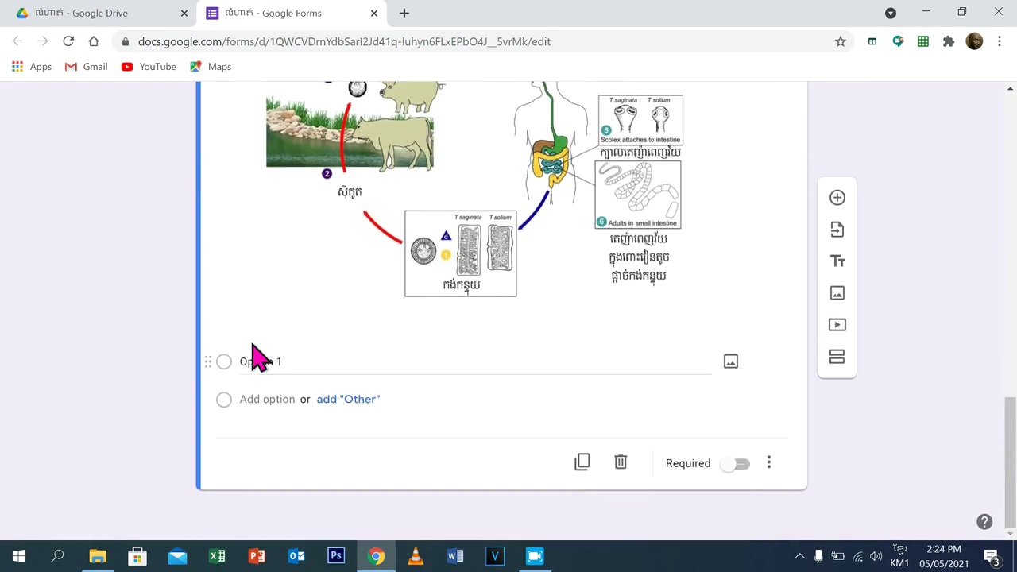
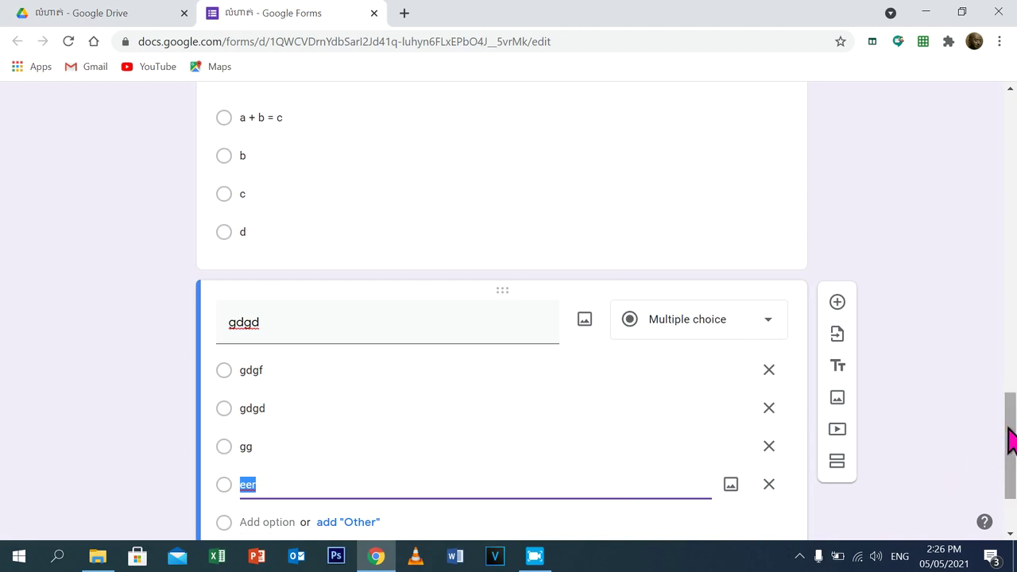
Add a new blank multiple-choice question after the "gdgd" question
{"action": "left_click_drag", "start_coordinate": [1011, 442], "coordinate": [1013, 475]}
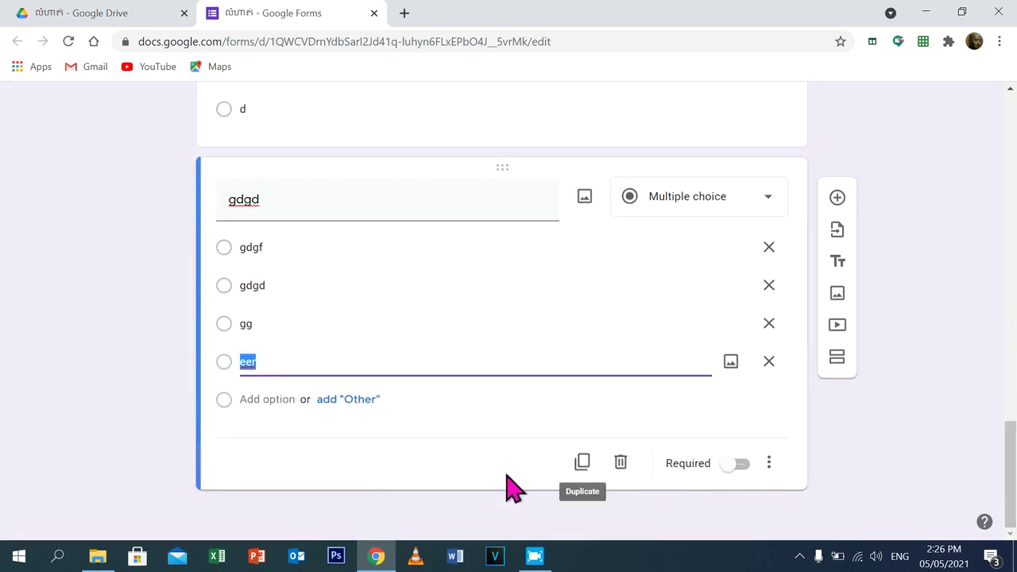
{"action": "left_click", "coordinate": [436, 470]}
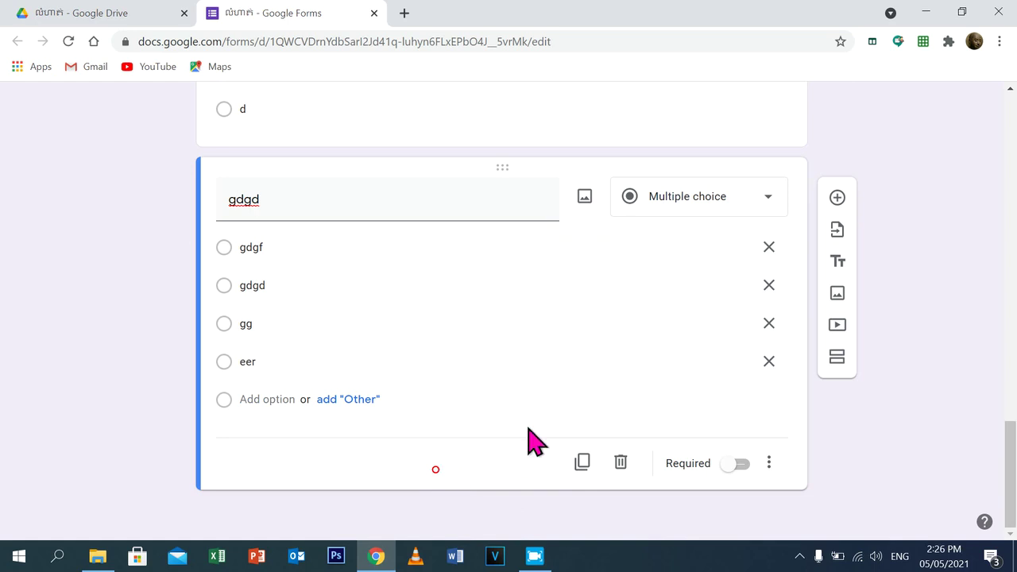
{"action": "left_click", "coordinate": [836, 199]}
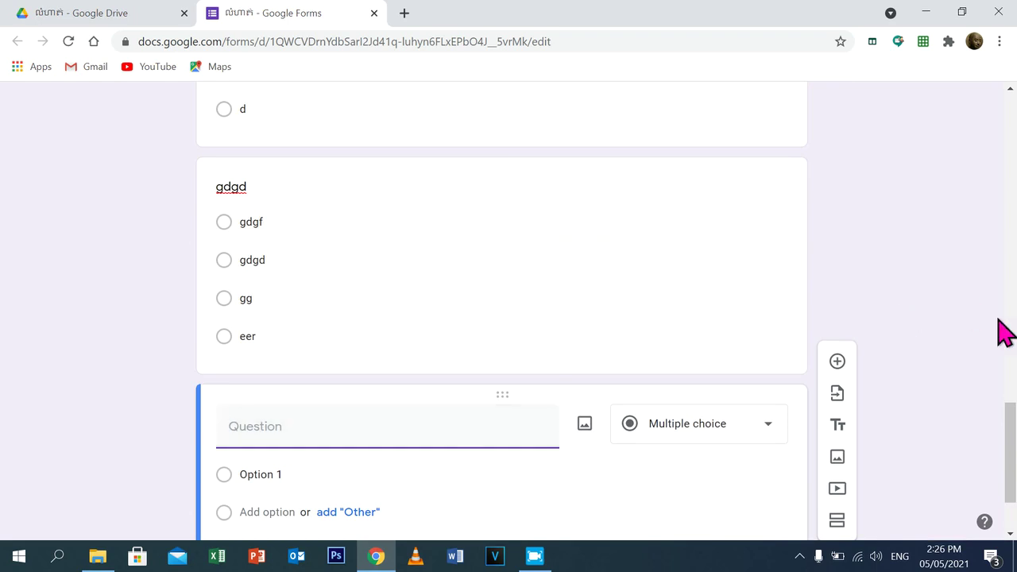
{"action": "left_click", "coordinate": [1005, 431]}
{"action": "key", "text": "ctrl+a"}
{"action": "scroll", "coordinate": [1012, 445], "scroll_direction": "down", "scroll_amount": 3}
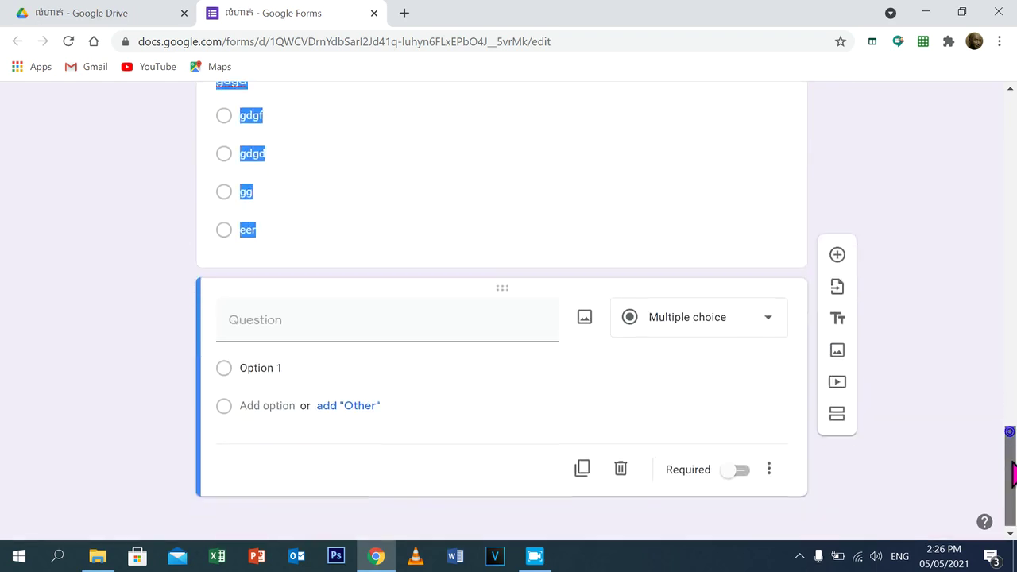
{"action": "left_click", "coordinate": [328, 322]}
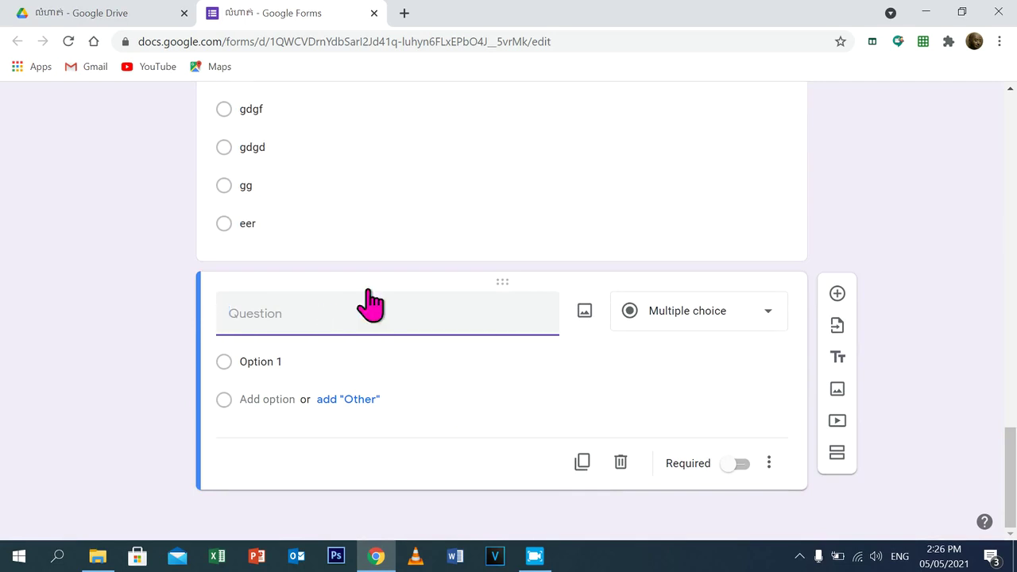
Add a third section between the "gdgd" question and the blank question, and title it "លំហាត់គណនា"
{"action": "left_click", "coordinate": [374, 245]}
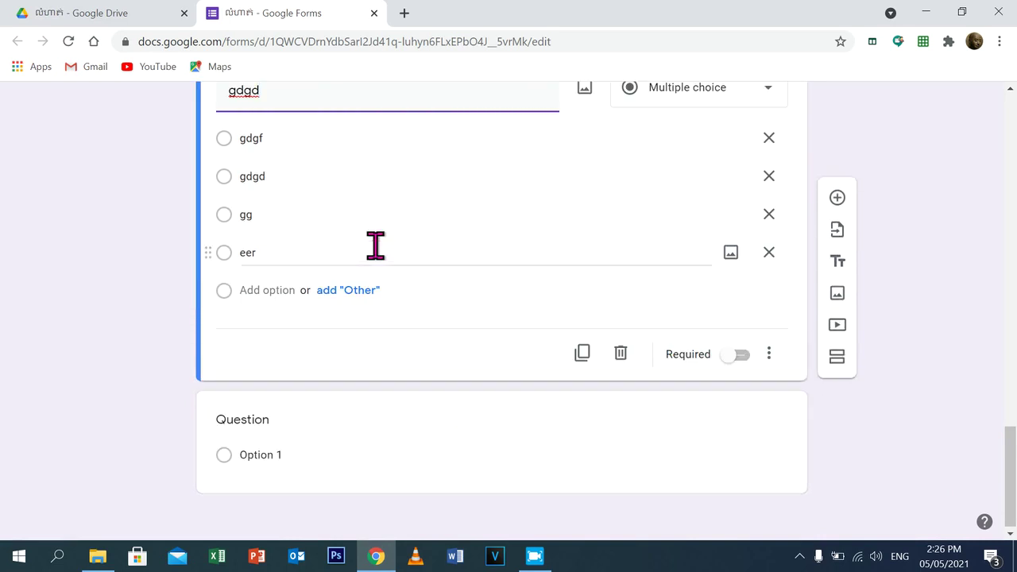
{"action": "left_click", "coordinate": [322, 365]}
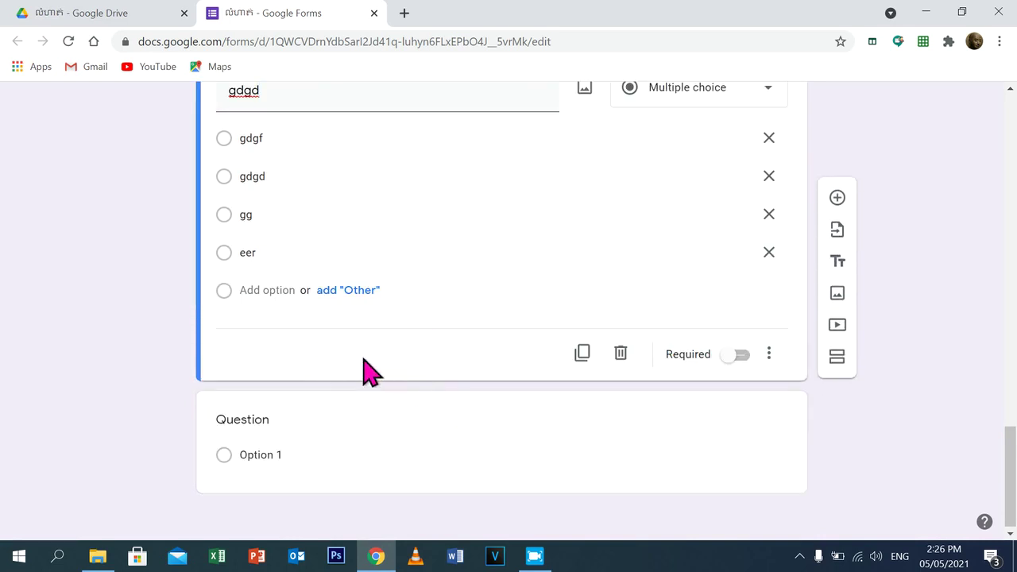
{"action": "left_click", "coordinate": [835, 367]}
{"action": "left_click", "coordinate": [277, 417]}
{"action": "key", "text": "BackSpace"}
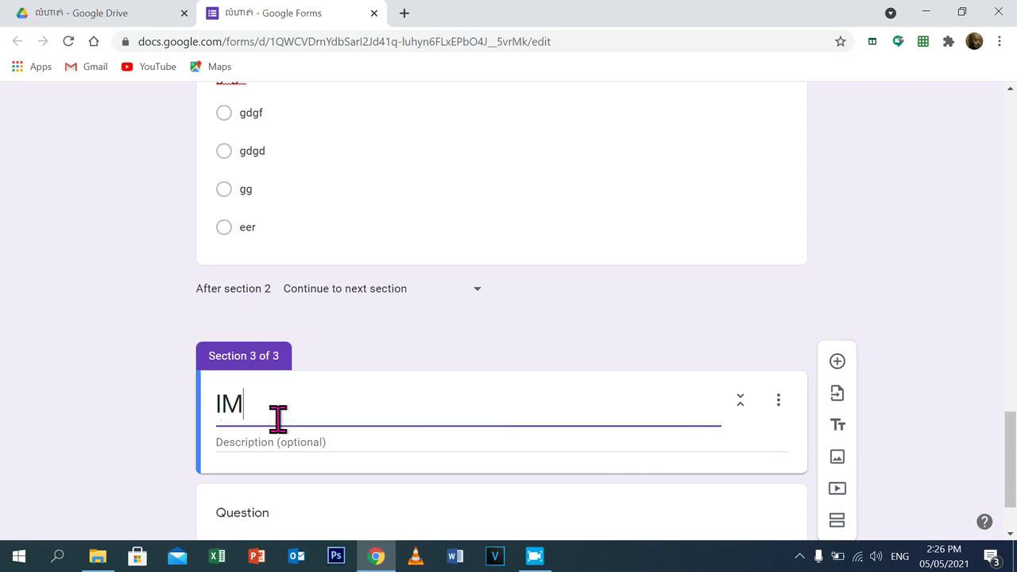
{"action": "key", "text": "BackSpace"}
{"action": "key", "text": "BackSpace"}
{"action": "type", "text": "លំហាត់គណនា"}
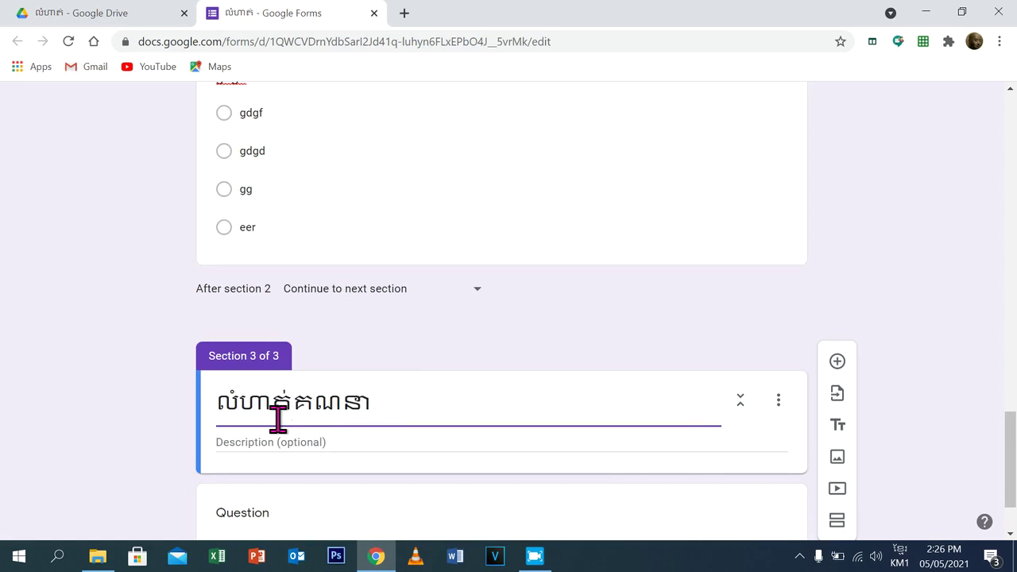
Enter "នវនវ" as the text of the blank question in the "លំហាត់គណនា" section
{"action": "scroll", "coordinate": [1009, 443], "scroll_direction": "down", "scroll_amount": 2}
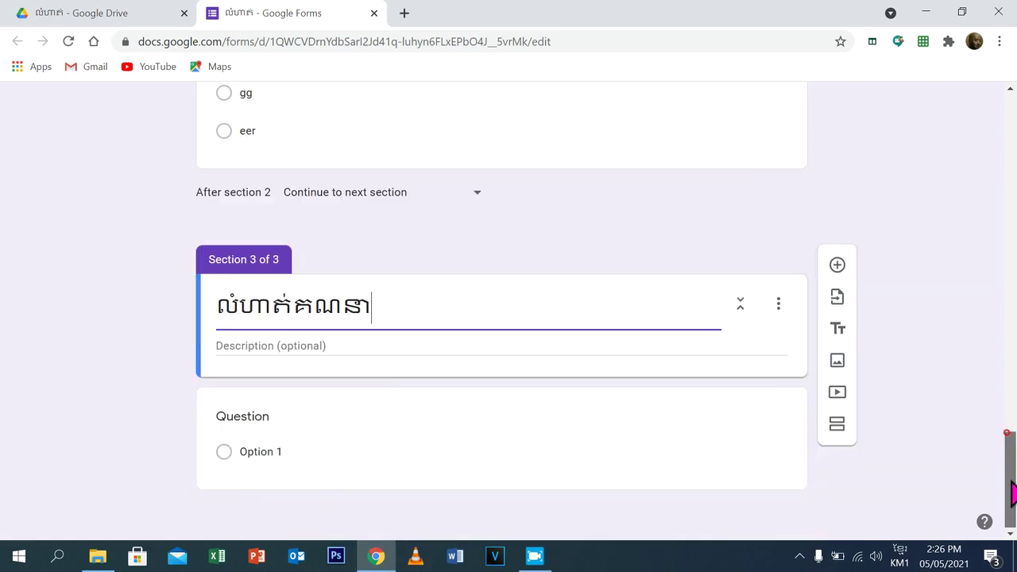
{"action": "left_click", "coordinate": [283, 347]}
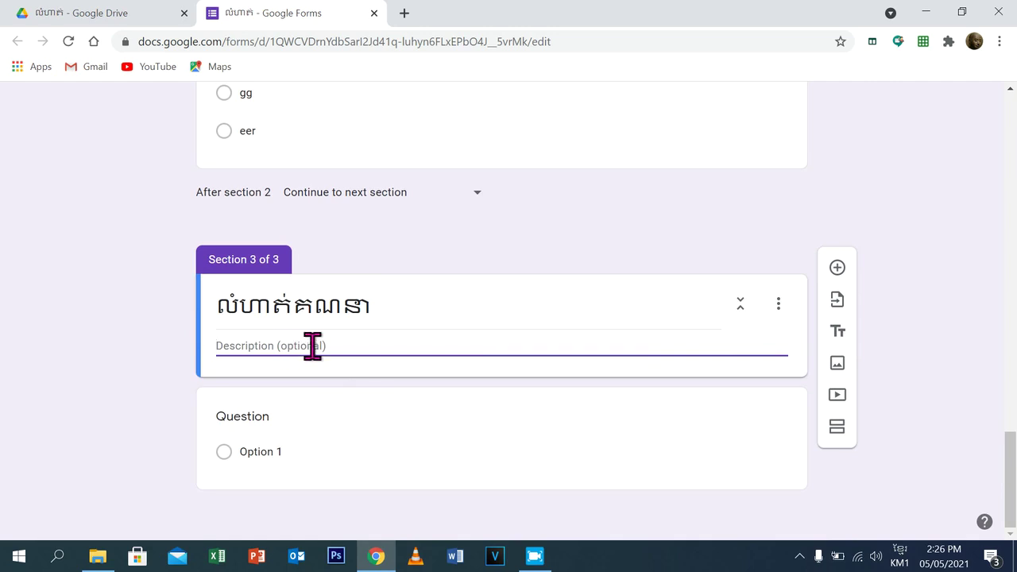
{"action": "left_click", "coordinate": [261, 418]}
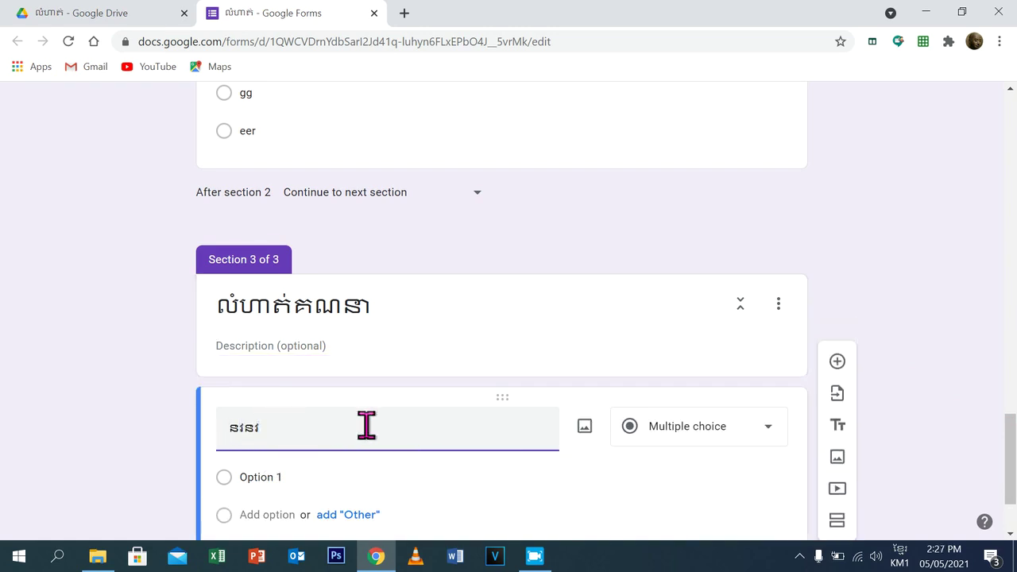
{"action": "scroll", "coordinate": [1009, 460], "scroll_direction": "down", "scroll_amount": 2}
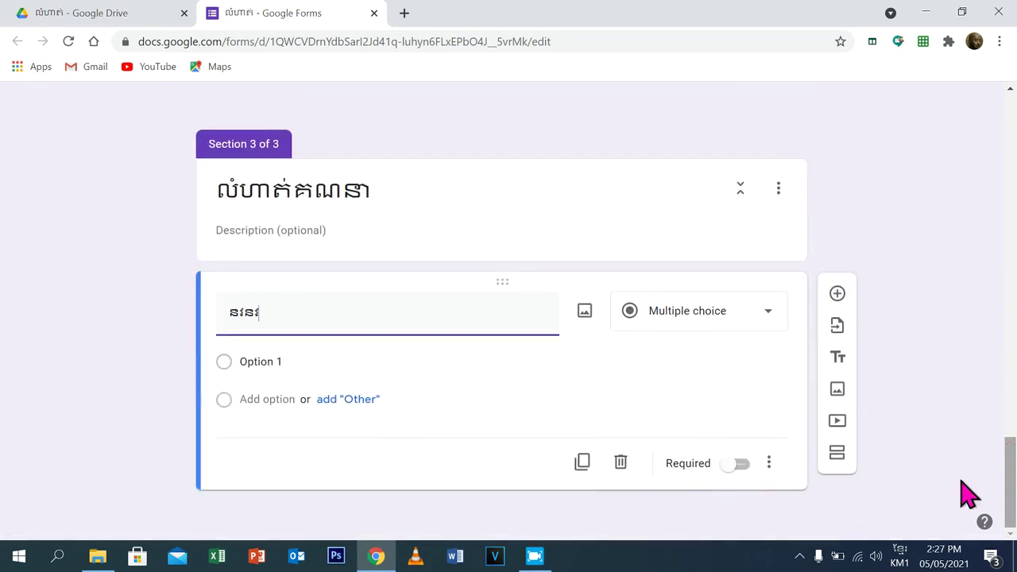
Insert the uploaded image "វដ្តជីវិតដង្កូវក្នុងឈាម" from the PPT folder into the "នវនវ" question
{"action": "left_click", "coordinate": [585, 314]}
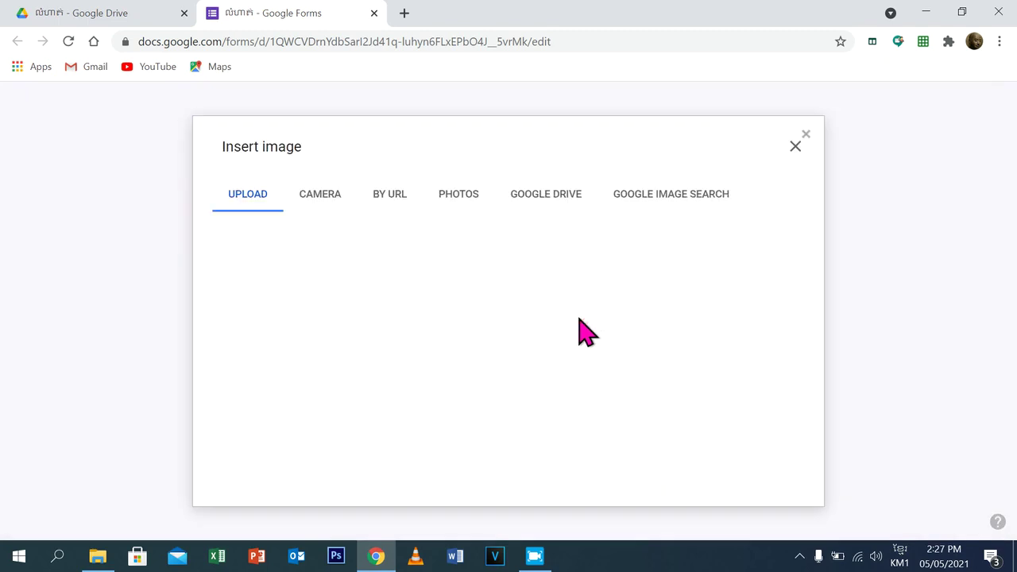
{"action": "left_click", "coordinate": [489, 407]}
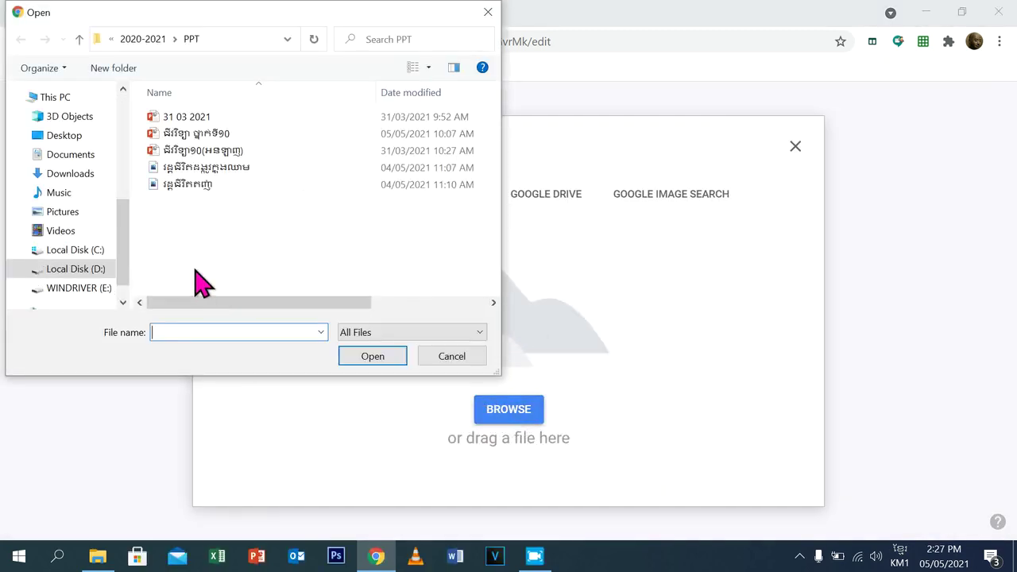
{"action": "left_click_drag", "start_coordinate": [121, 257], "coordinate": [123, 270]}
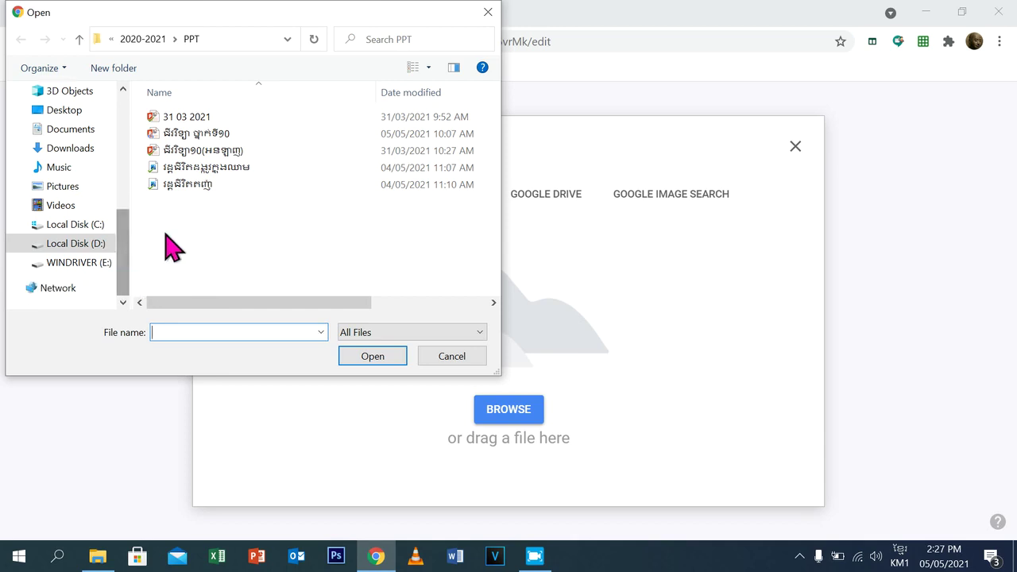
{"action": "left_click", "coordinate": [204, 167]}
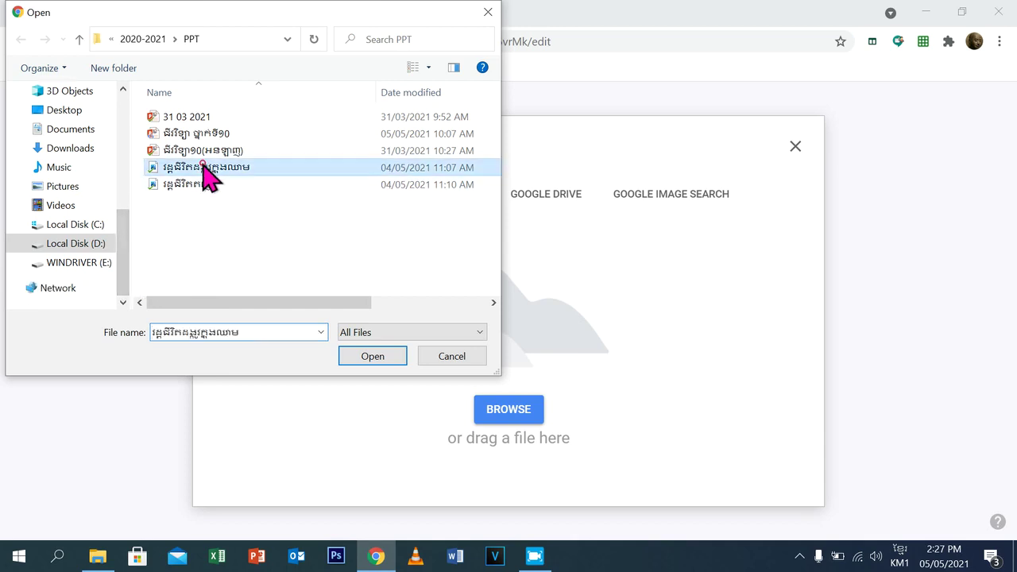
{"action": "left_click", "coordinate": [374, 357]}
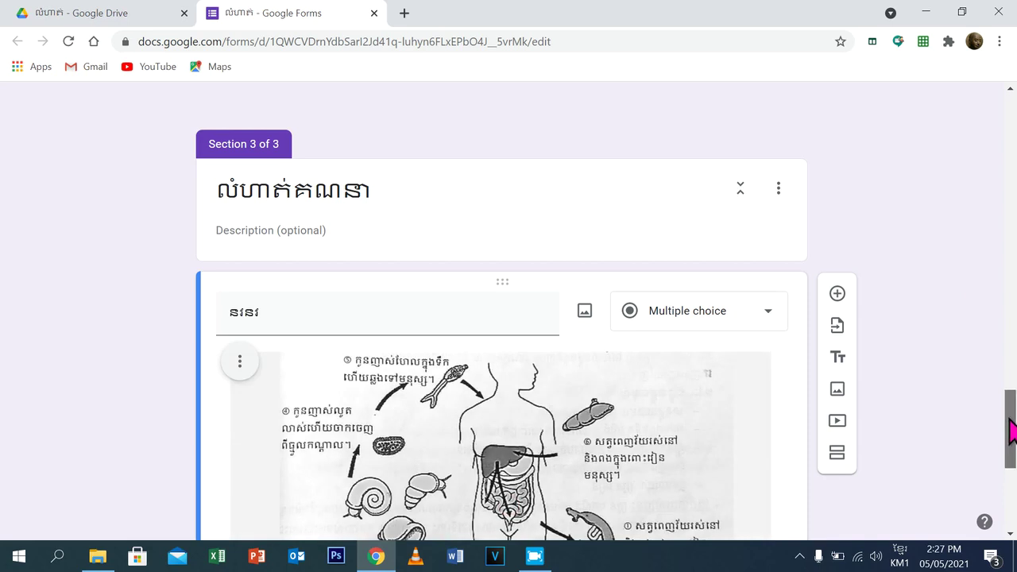
Change the "នវនវ" question to the File upload type and allow respondents to upload files to Drive
{"action": "scroll", "coordinate": [1011, 461], "scroll_direction": "down", "scroll_amount": 5}
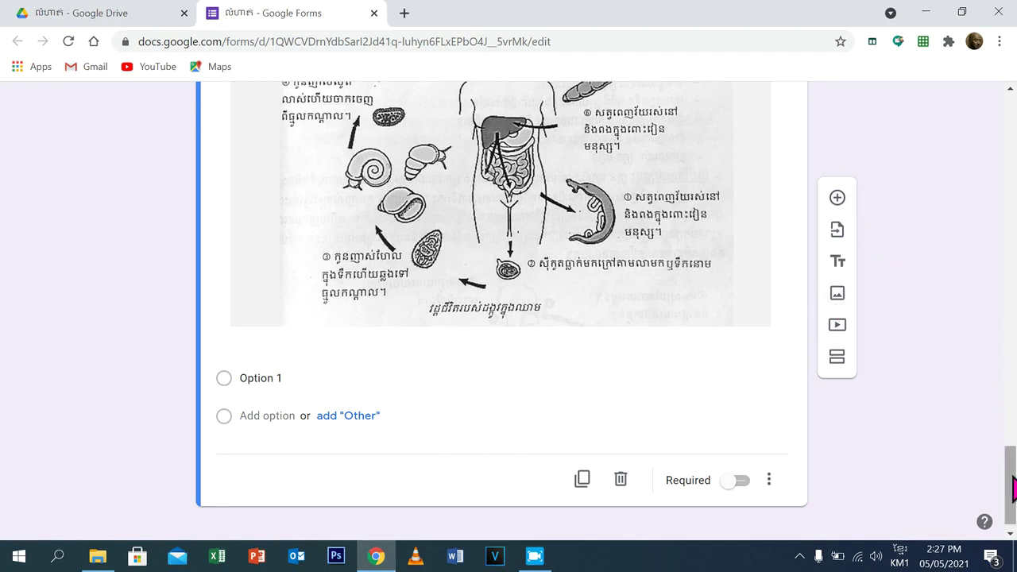
{"action": "scroll", "coordinate": [1010, 467], "scroll_direction": "up", "scroll_amount": 1}
{"action": "left_click_drag", "start_coordinate": [1010, 466], "coordinate": [1007, 437]}
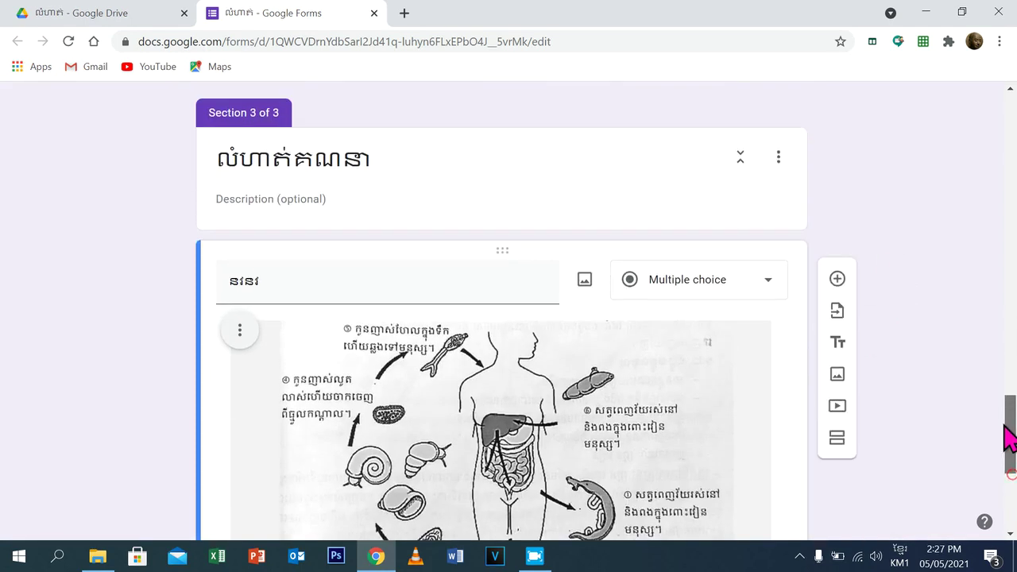
{"action": "left_click", "coordinate": [768, 295]}
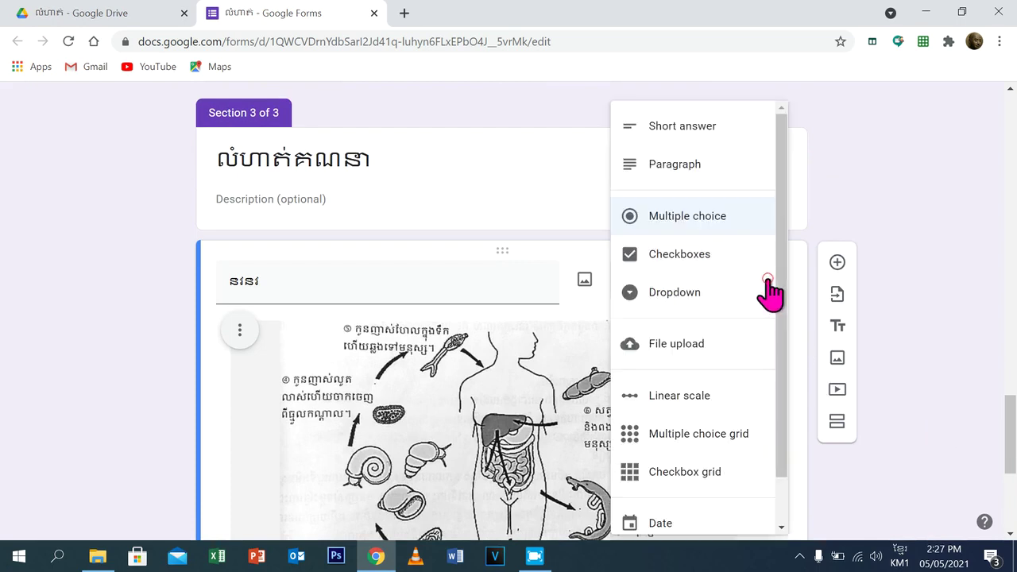
{"action": "left_click", "coordinate": [663, 349]}
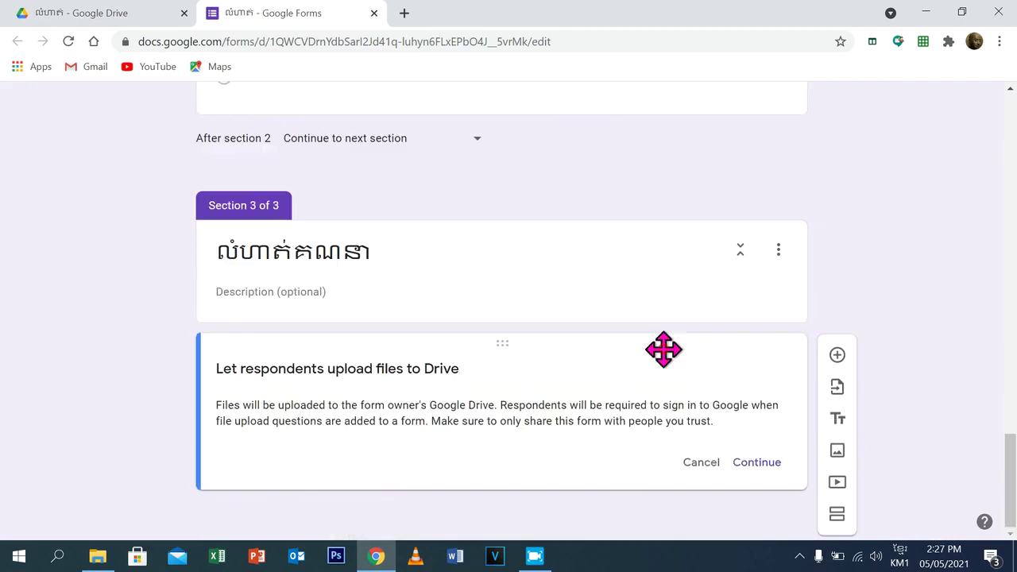
{"action": "left_click", "coordinate": [756, 463]}
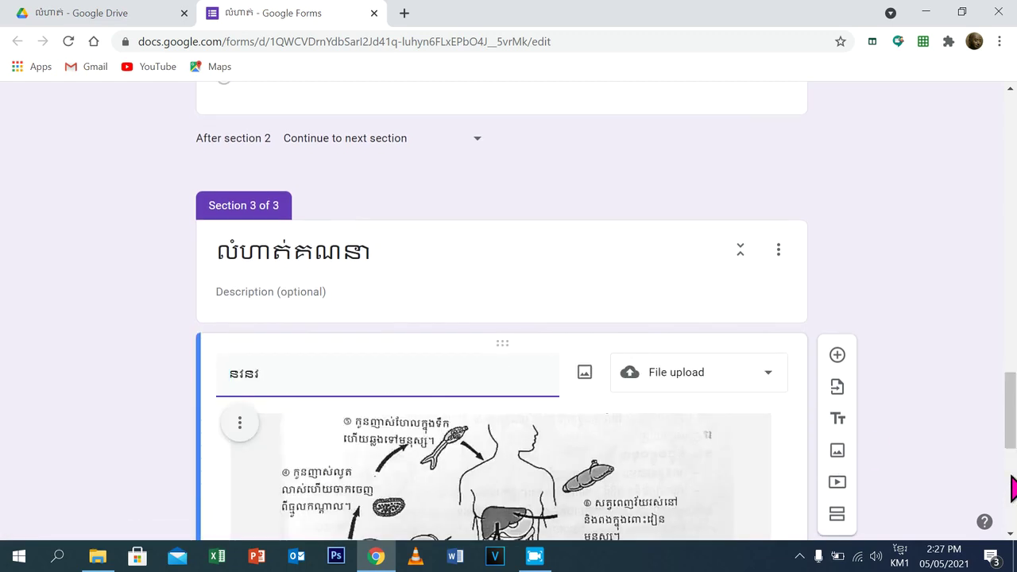
Set the "នវនវ" question to accept at most 5 files with a maximum file size of 1 GB
{"action": "left_click_drag", "start_coordinate": [1011, 425], "coordinate": [1013, 512]}
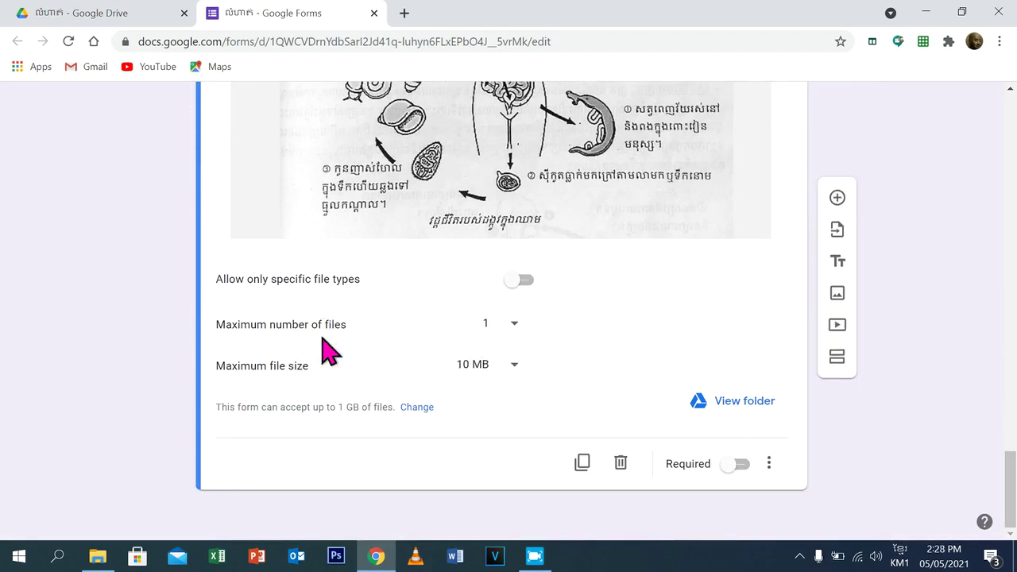
{"action": "left_click", "coordinate": [511, 327]}
{"action": "left_click", "coordinate": [503, 358]}
{"action": "left_click", "coordinate": [516, 375]}
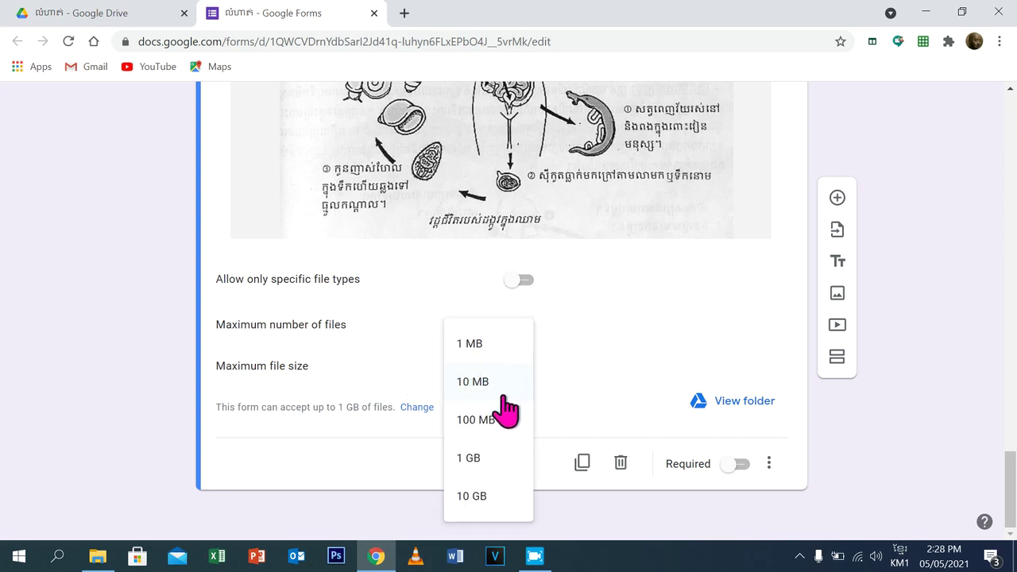
{"action": "left_click", "coordinate": [485, 458]}
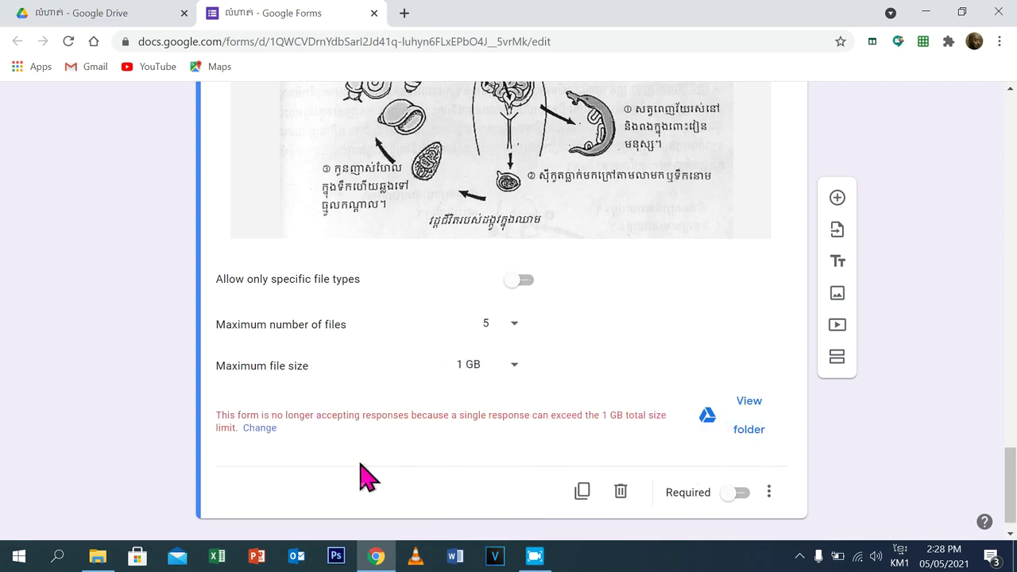
Set the form's maximum size of all uploaded files to 100 GB and save the settings
{"action": "left_click", "coordinate": [258, 429]}
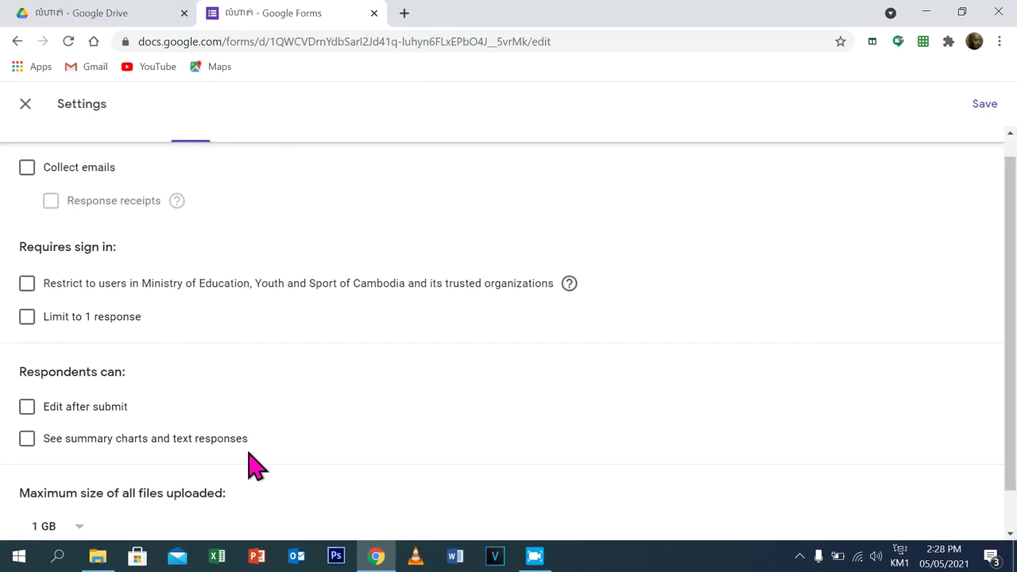
{"action": "left_click", "coordinate": [71, 530]}
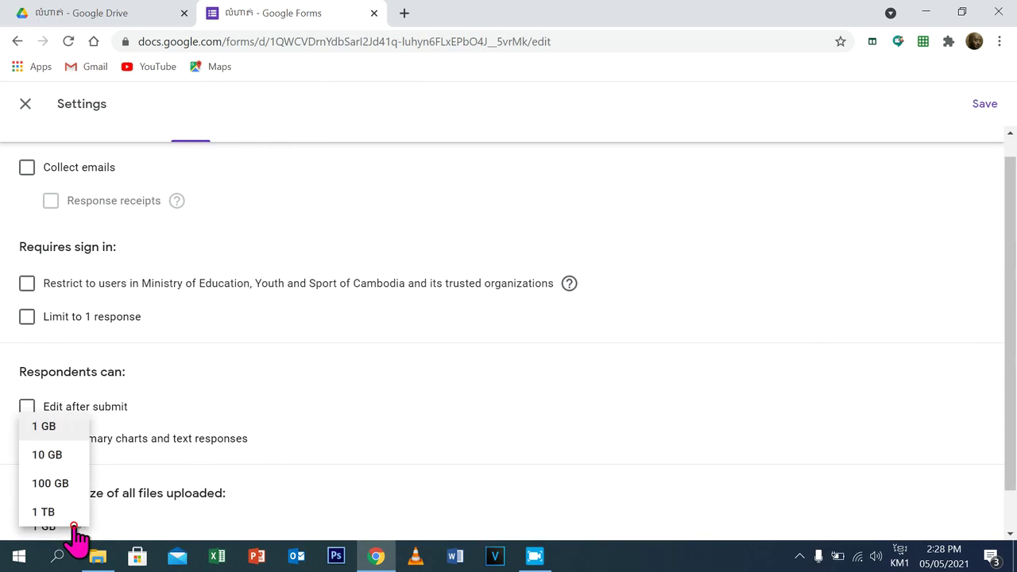
{"action": "left_click", "coordinate": [50, 484]}
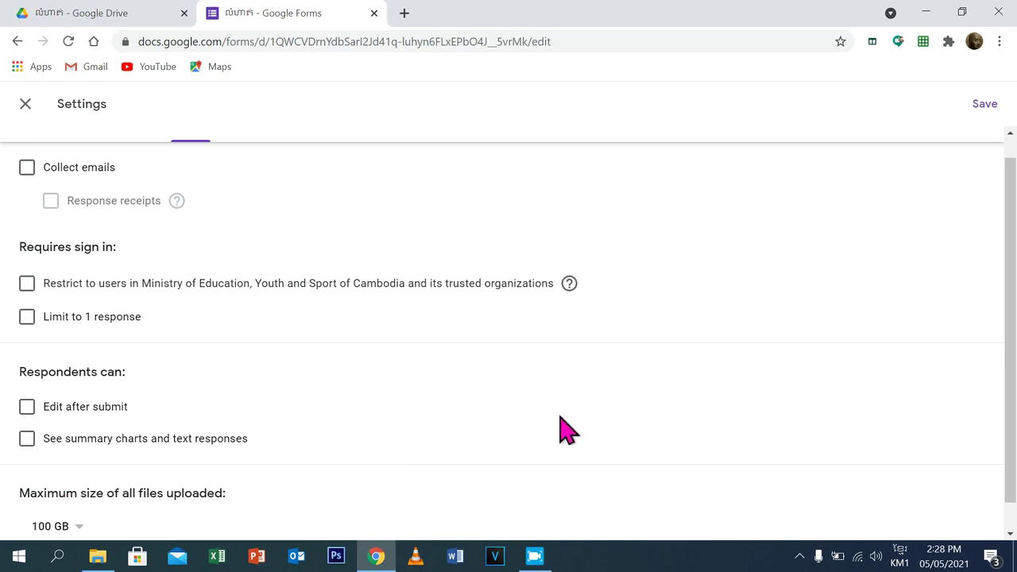
{"action": "left_click", "coordinate": [534, 556]}
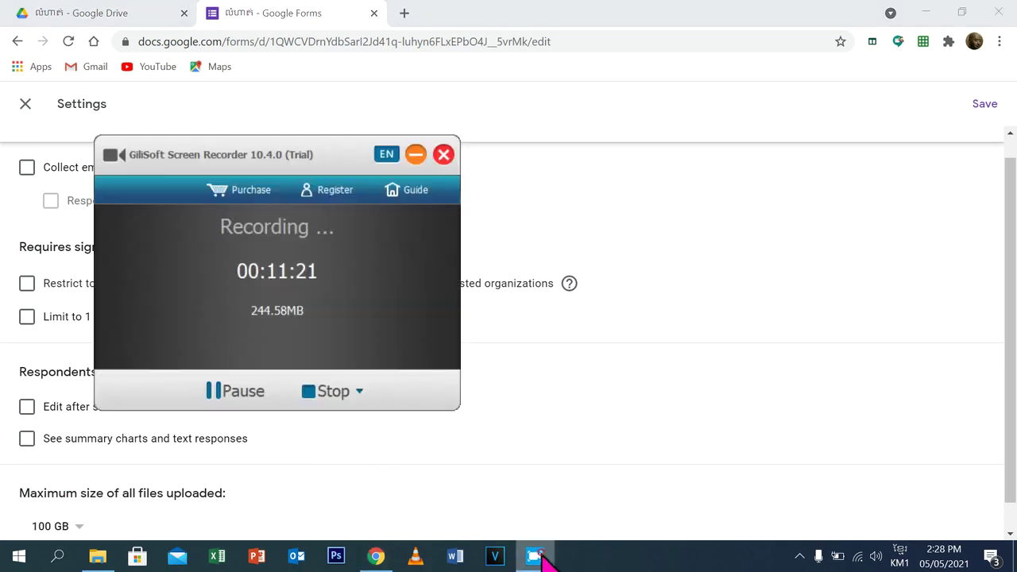
{"action": "left_click", "coordinate": [235, 393]}
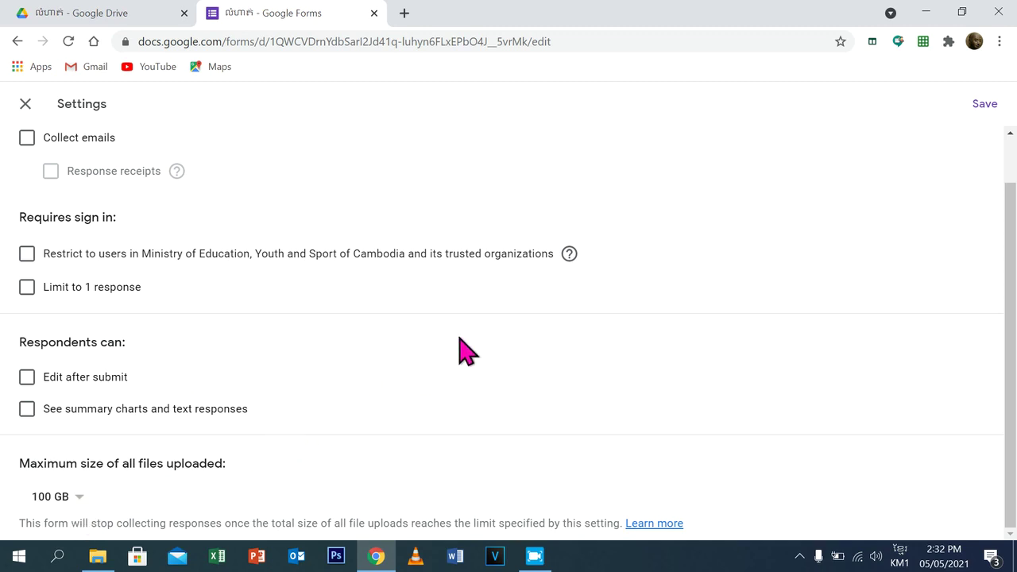
{"action": "left_click_drag", "start_coordinate": [1009, 227], "coordinate": [993, 151]}
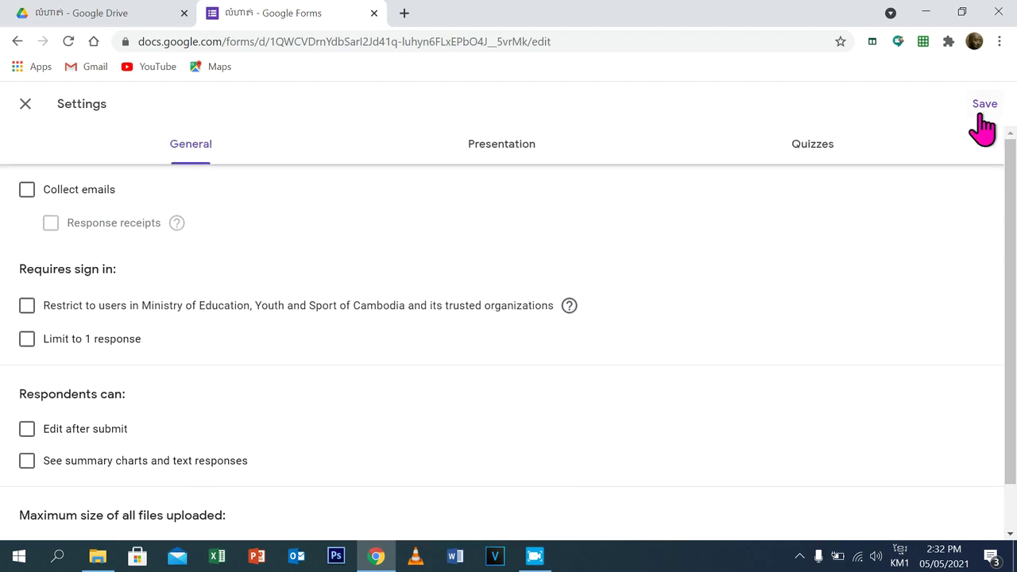
{"action": "left_click", "coordinate": [980, 116]}
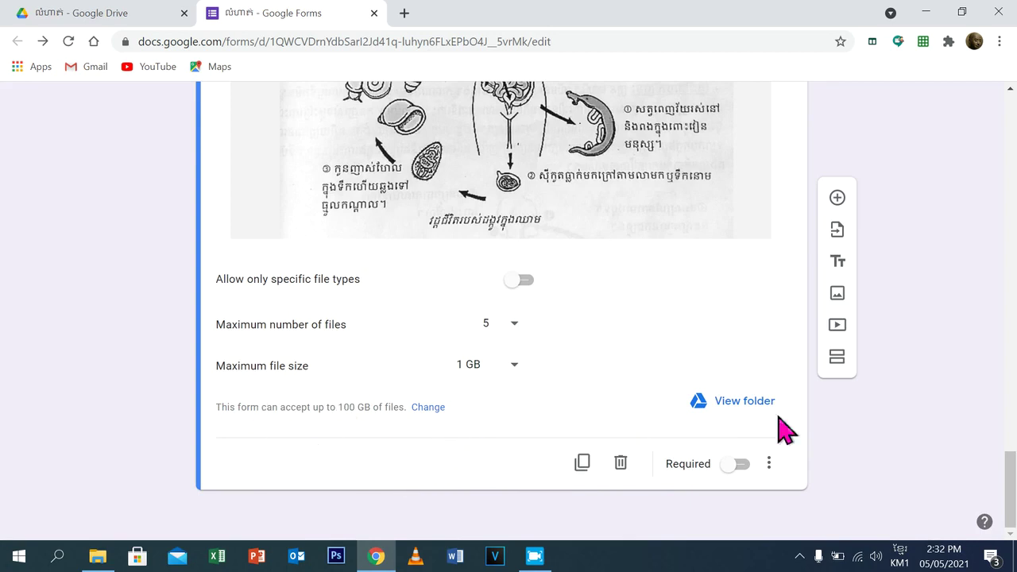
In the form's presentation settings, turn off the link to submit another response and enter "អរគុណ។" as the confirmation message
{"action": "left_click_drag", "start_coordinate": [1013, 493], "coordinate": [1013, 134]}
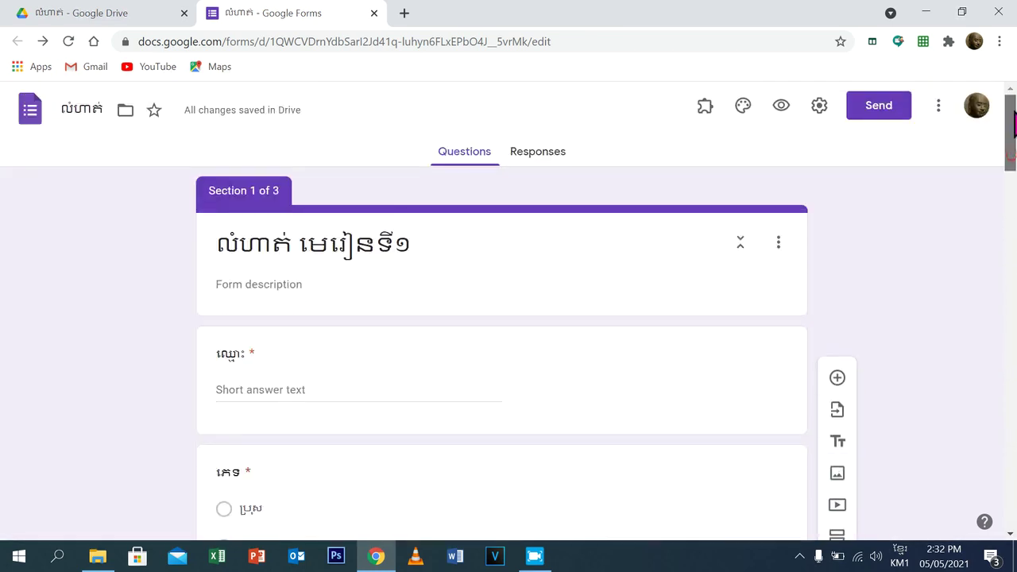
{"action": "left_click", "coordinate": [819, 109]}
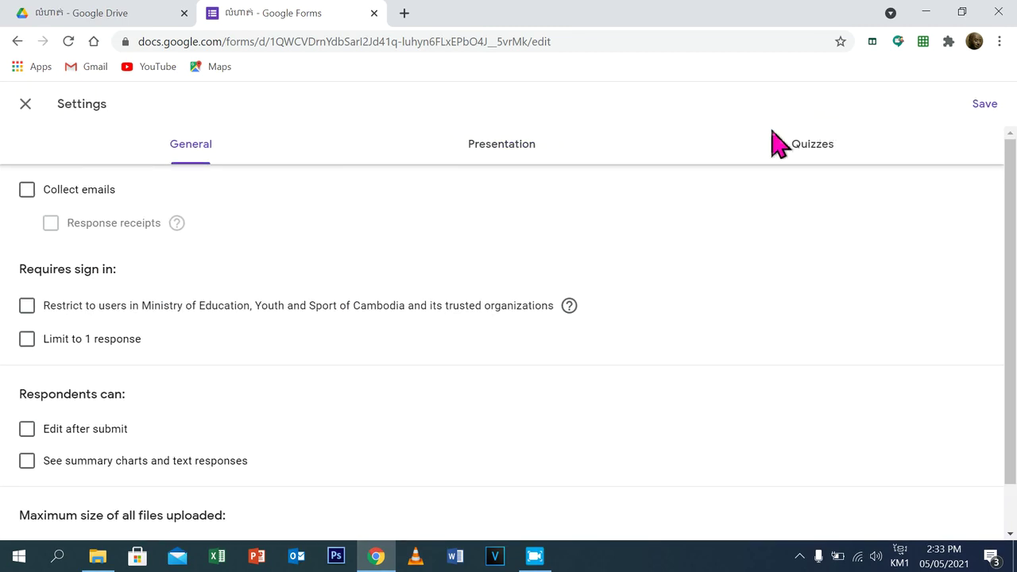
{"action": "left_click_drag", "start_coordinate": [1010, 230], "coordinate": [1010, 324]}
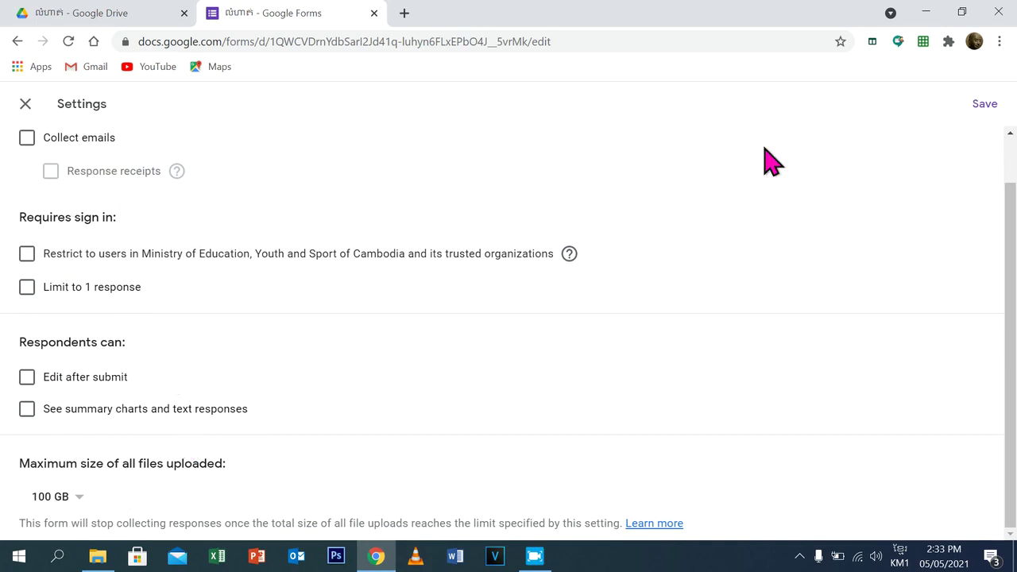
{"action": "left_click_drag", "start_coordinate": [1011, 295], "coordinate": [1005, 183]}
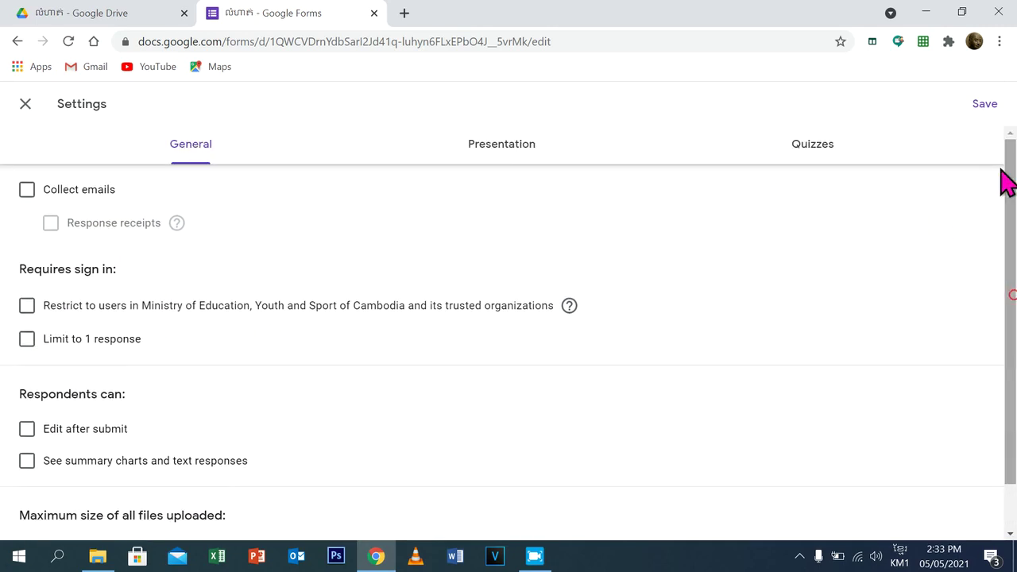
{"action": "left_click", "coordinate": [486, 151]}
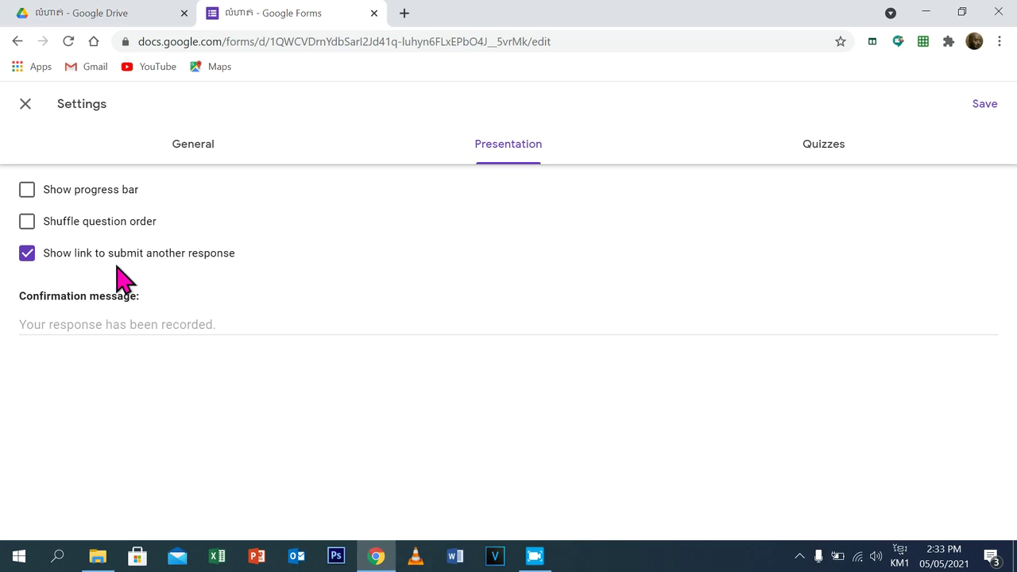
{"action": "left_click", "coordinate": [27, 252]}
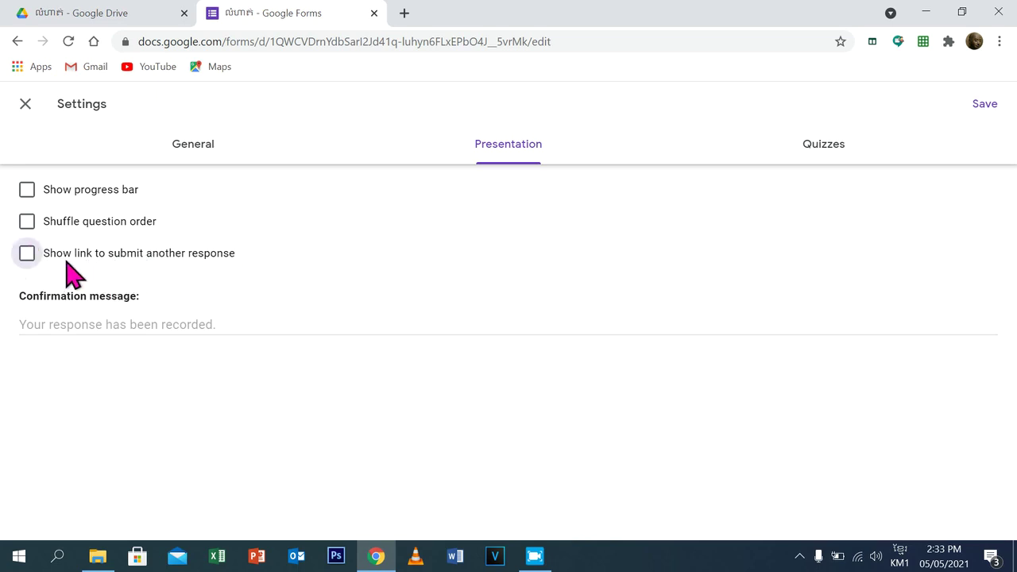
{"action": "left_click", "coordinate": [110, 324]}
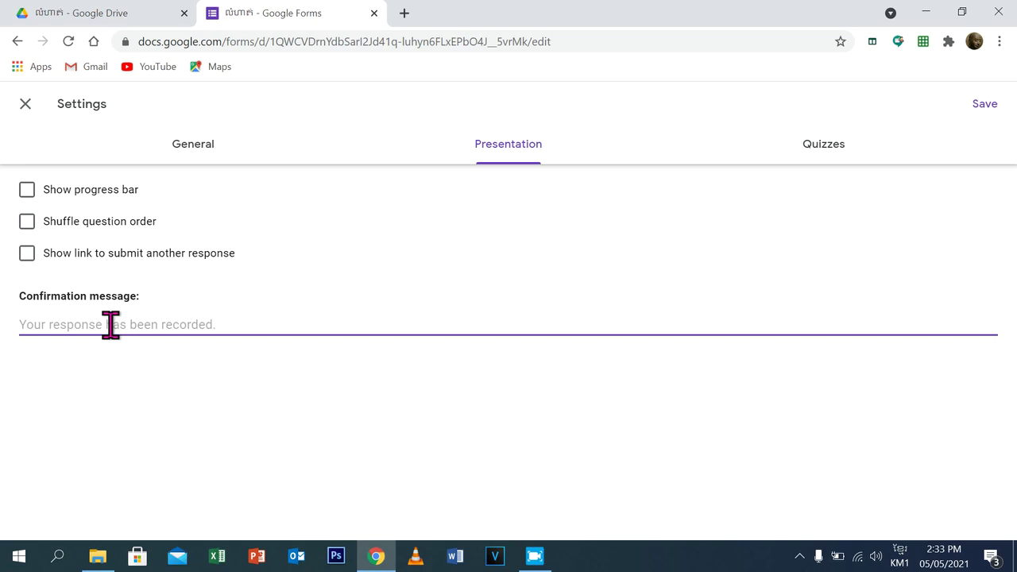
{"action": "type", "text": "អរគុណ។"}
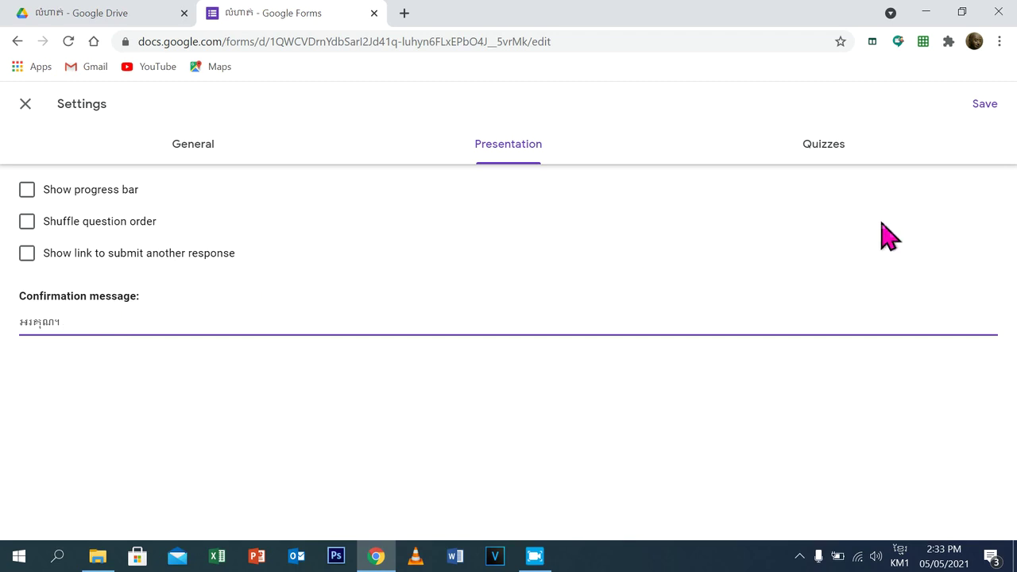
Make the form a quiz with grades released immediately and correct answers hidden from respondents, and save the settings
{"action": "left_click", "coordinate": [821, 151]}
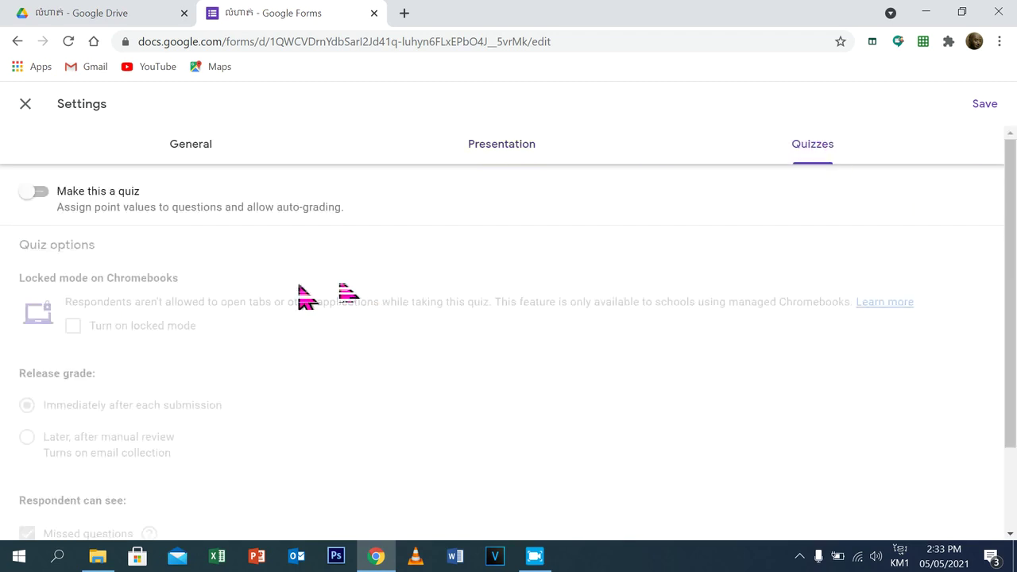
{"action": "left_click", "coordinate": [35, 194]}
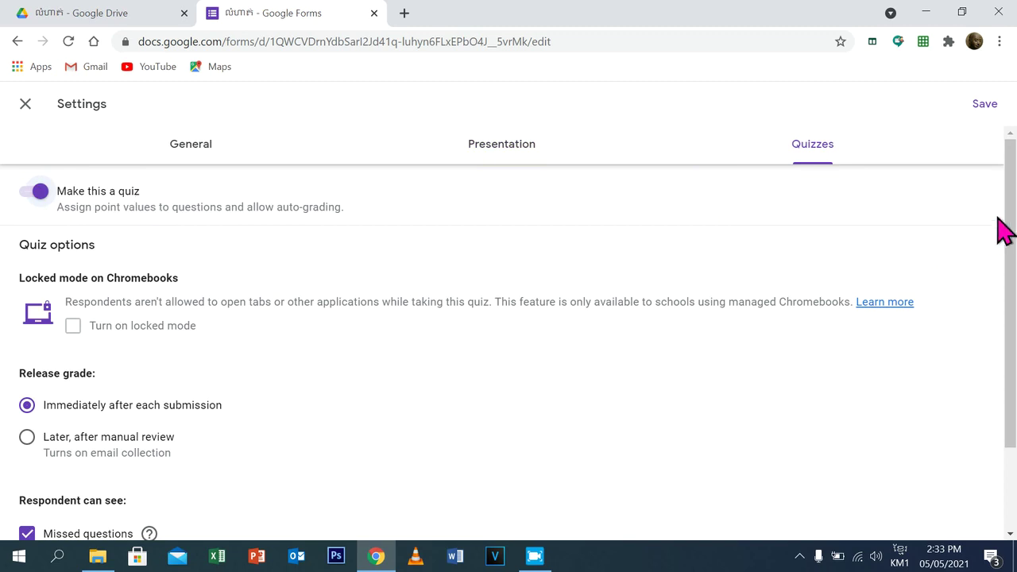
{"action": "left_click_drag", "start_coordinate": [1009, 220], "coordinate": [1012, 305]}
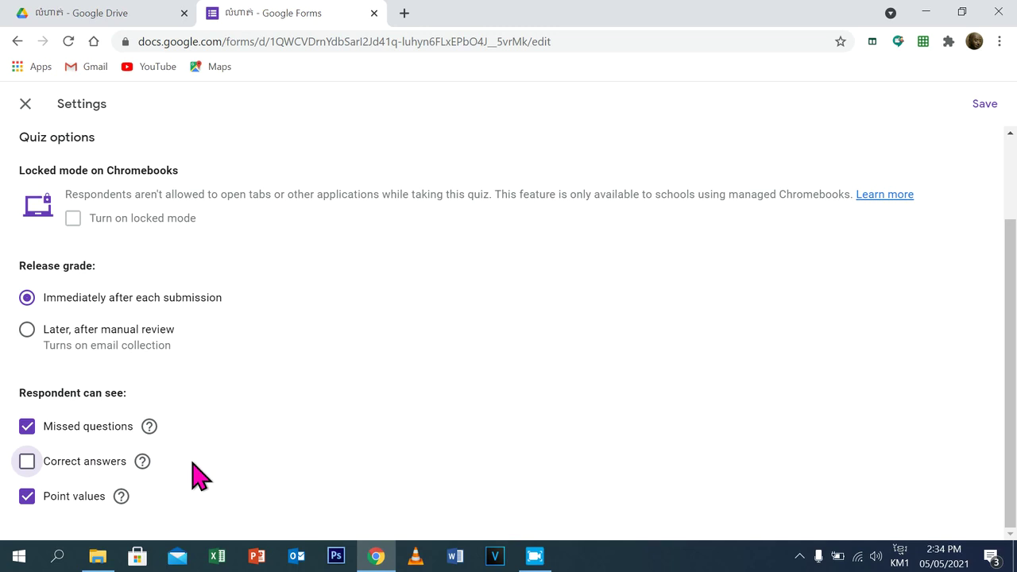
{"action": "left_click", "coordinate": [531, 562]}
{"action": "left_click", "coordinate": [224, 392]}
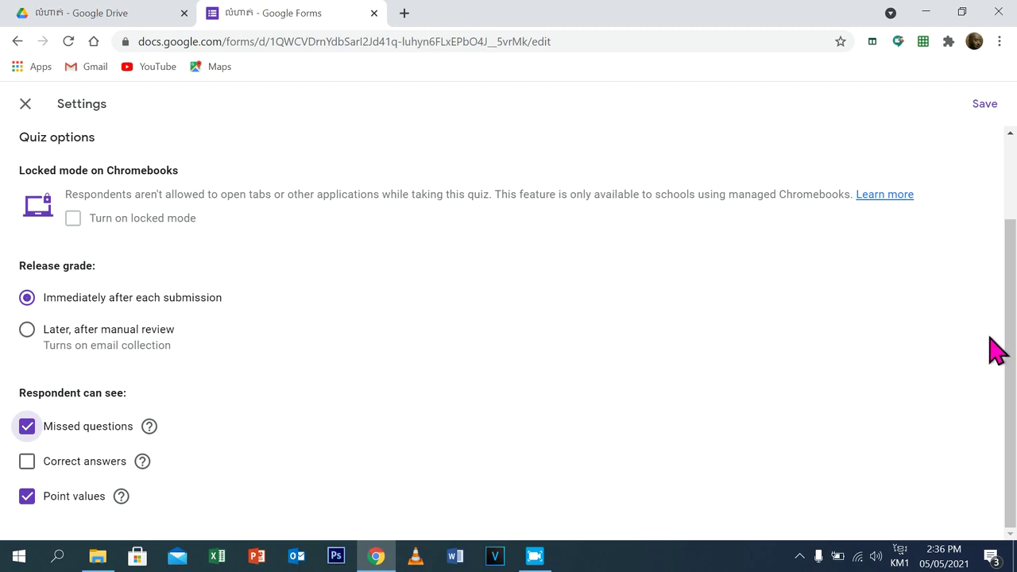
{"action": "left_click_drag", "start_coordinate": [1009, 326], "coordinate": [1009, 233]}
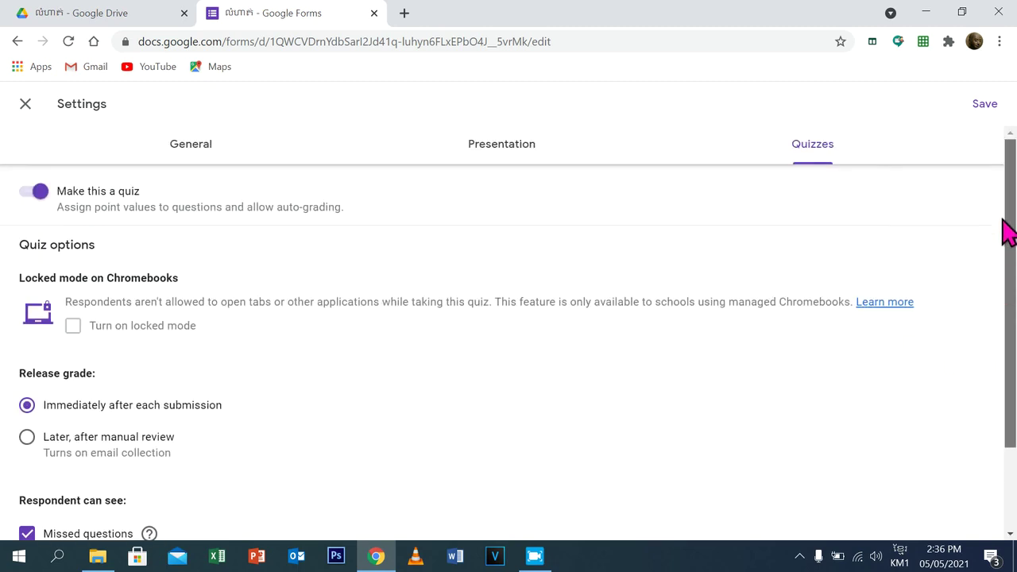
{"action": "left_click", "coordinate": [983, 109]}
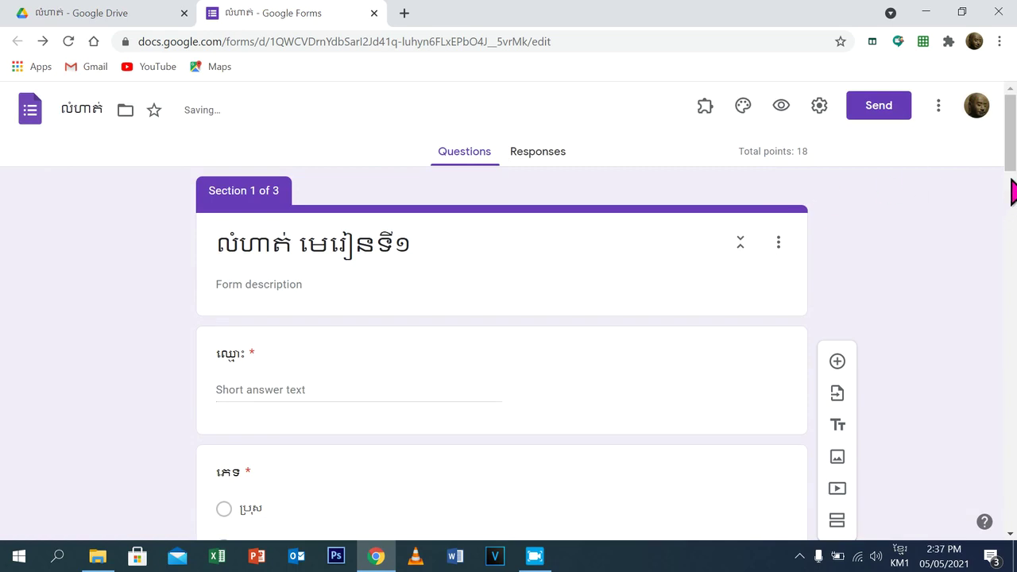
Set the point value of the "ឈ្មោះ" question to 0 in its answer key
{"action": "scroll", "coordinate": [1010, 164], "scroll_direction": "down", "scroll_amount": 2}
{"action": "scroll", "coordinate": [1012, 157], "scroll_direction": "up", "scroll_amount": 2}
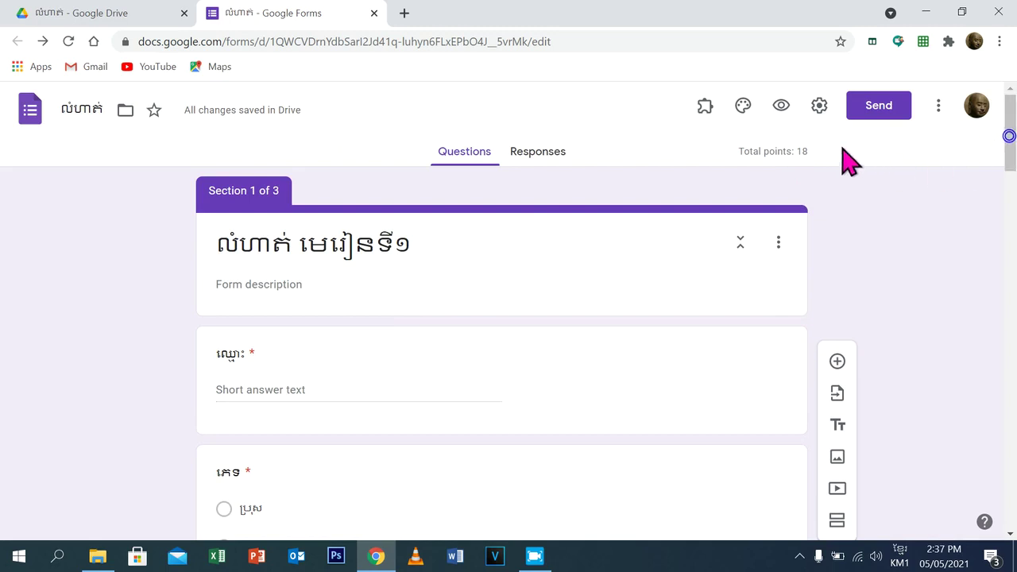
{"action": "scroll", "coordinate": [1007, 151], "scroll_direction": "down", "scroll_amount": 3}
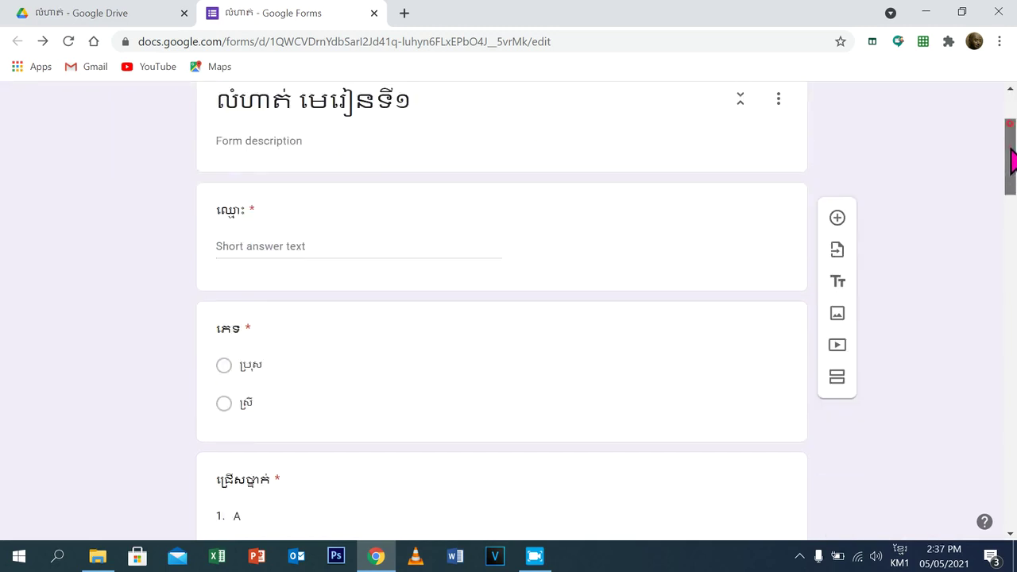
{"action": "left_click", "coordinate": [232, 238]}
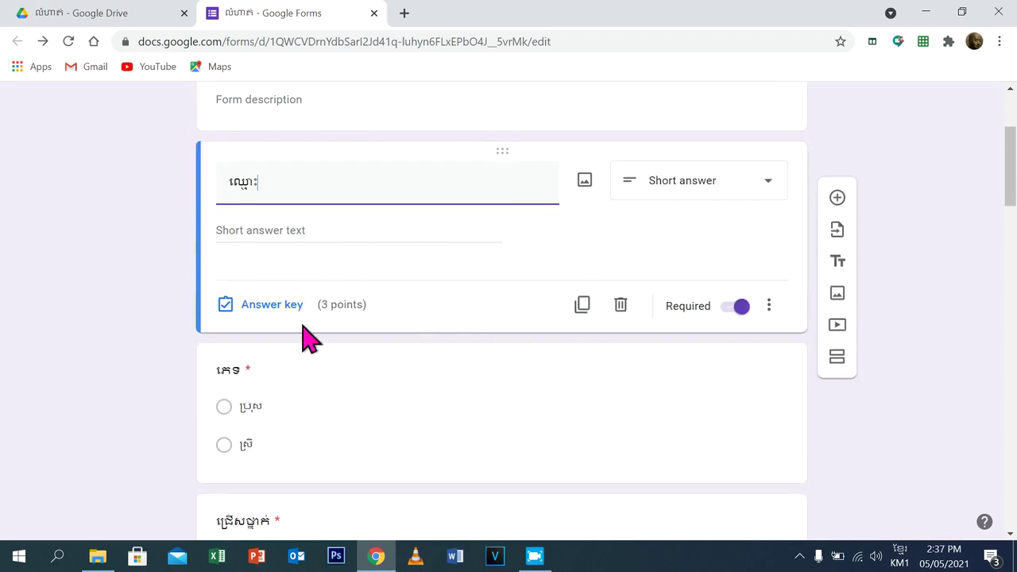
{"action": "left_click", "coordinate": [251, 309]}
{"action": "left_click", "coordinate": [251, 310]}
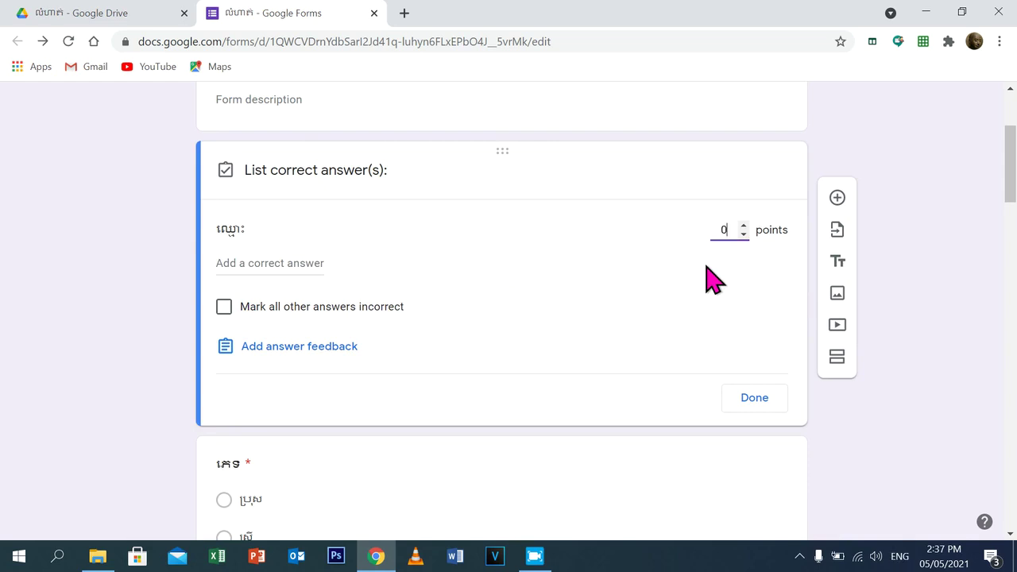
{"action": "left_click", "coordinate": [764, 399]}
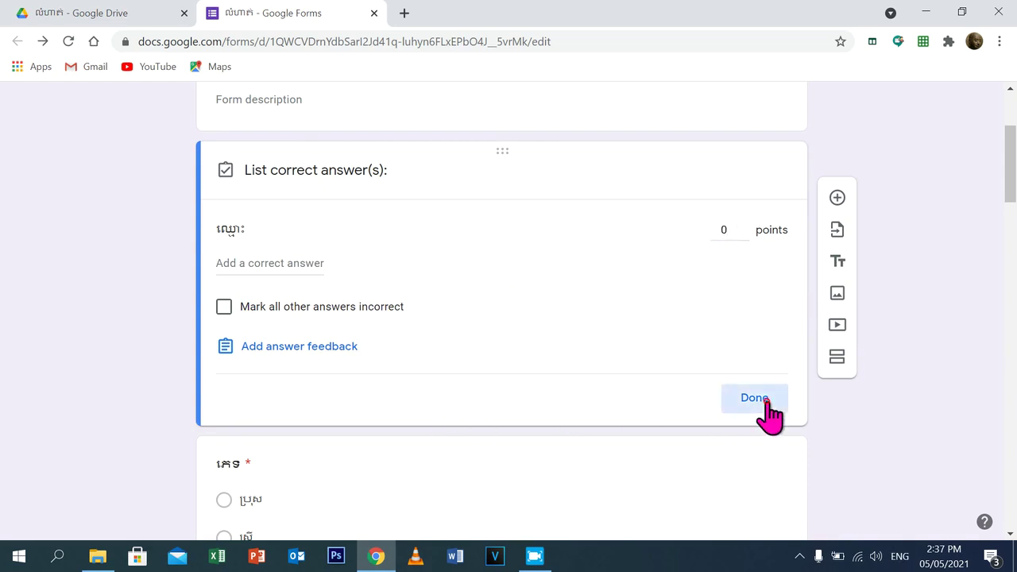
{"action": "left_click_drag", "start_coordinate": [1013, 182], "coordinate": [1014, 235]}
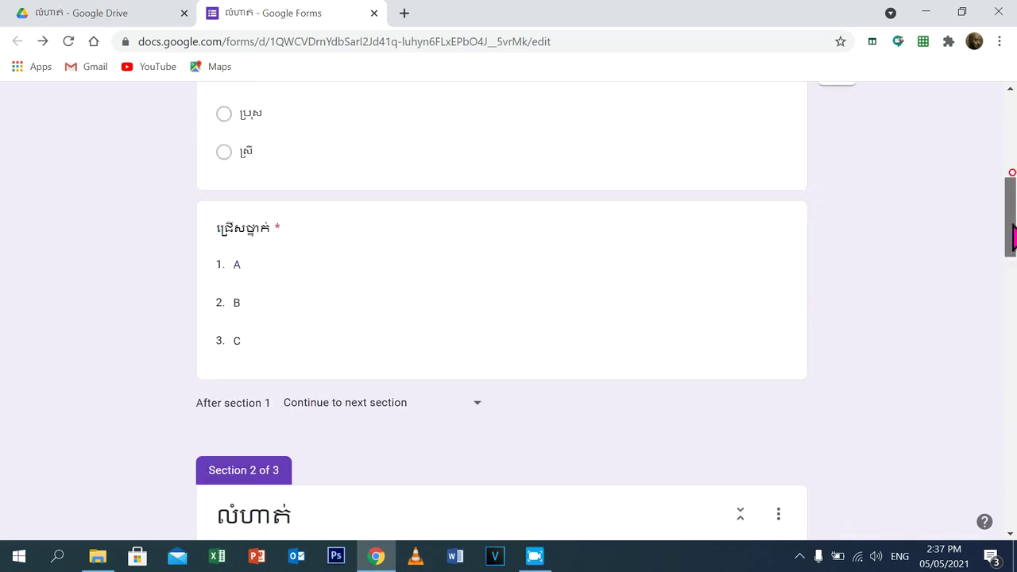
Set the point value of the "ជ្រើសថ្នាក់" dropdown question to 0 in its answer key
{"action": "left_click", "coordinate": [363, 332]}
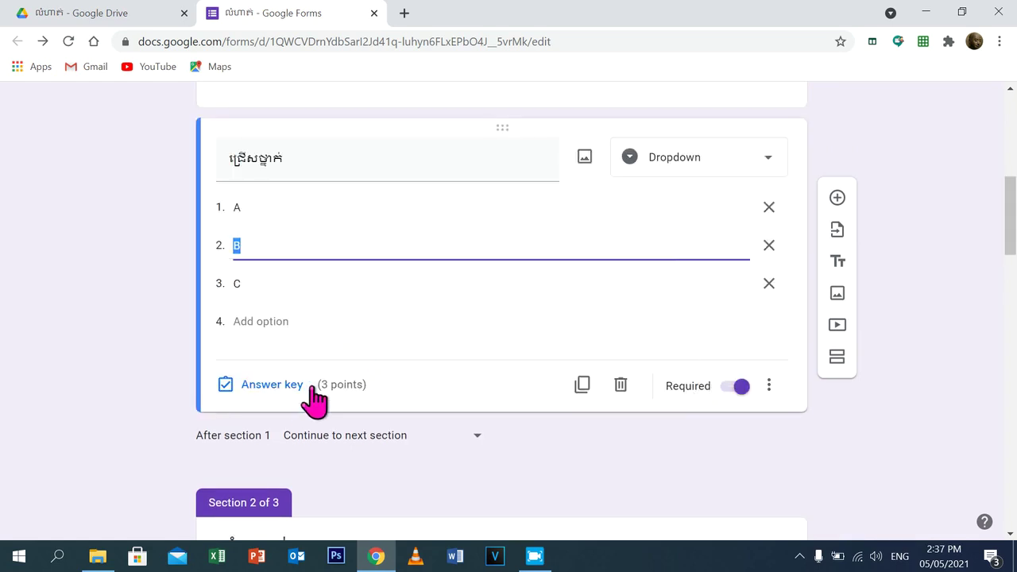
{"action": "left_click", "coordinate": [280, 384]}
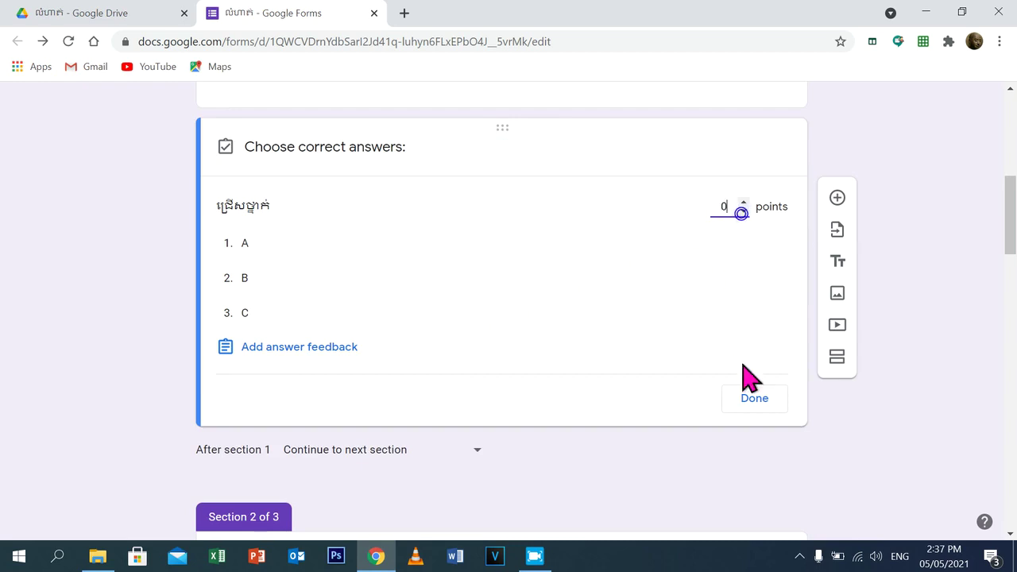
{"action": "left_click", "coordinate": [755, 405]}
Set the point value of the "ភេទ" multiple-choice question to 0 in its answer key
{"action": "left_click_drag", "start_coordinate": [1008, 236], "coordinate": [1002, 184]}
{"action": "left_click", "coordinate": [355, 290]}
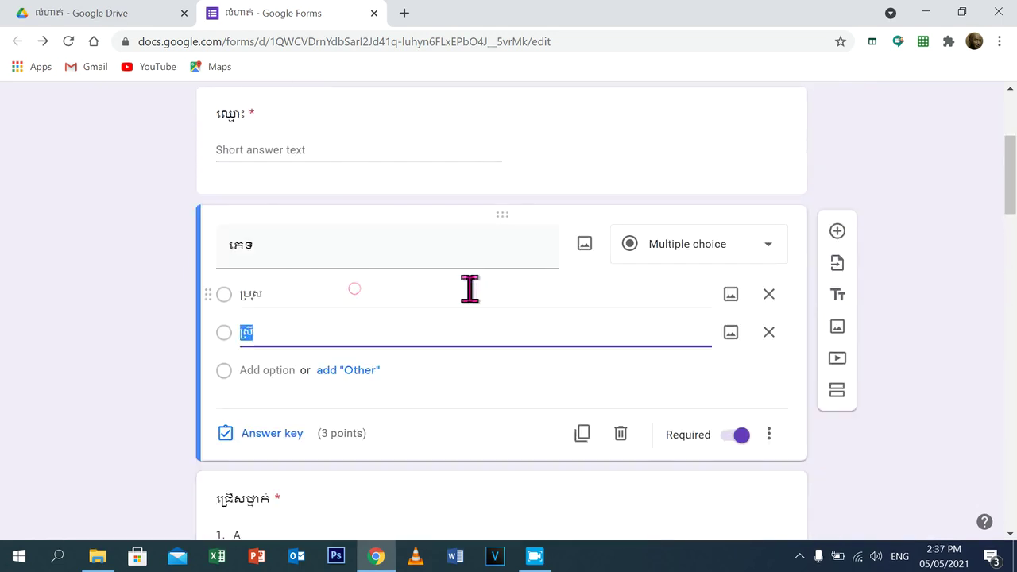
{"action": "left_click", "coordinate": [271, 433]}
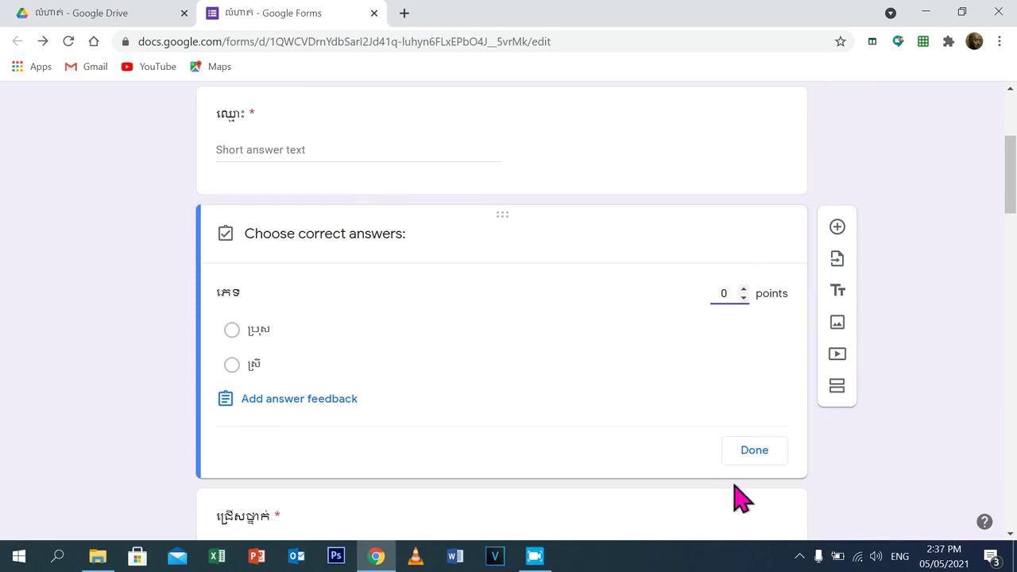
{"action": "left_click", "coordinate": [750, 452]}
In the answer key of picture question "ក" in section 2, assign 10 points and mark "a + b = c" as the correct answer
{"action": "left_click_drag", "start_coordinate": [1010, 174], "coordinate": [1012, 357]}
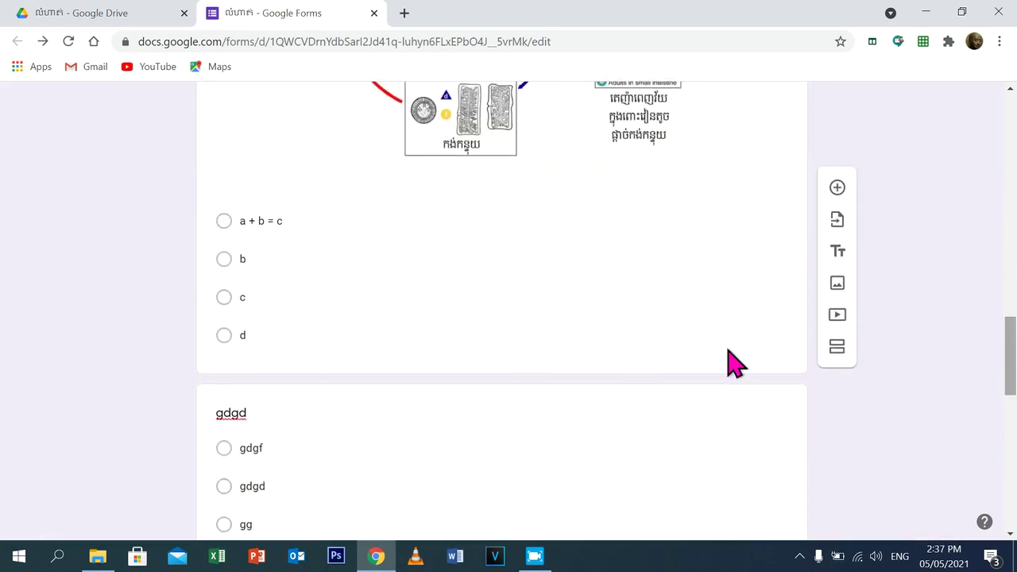
{"action": "left_click", "coordinate": [268, 371]}
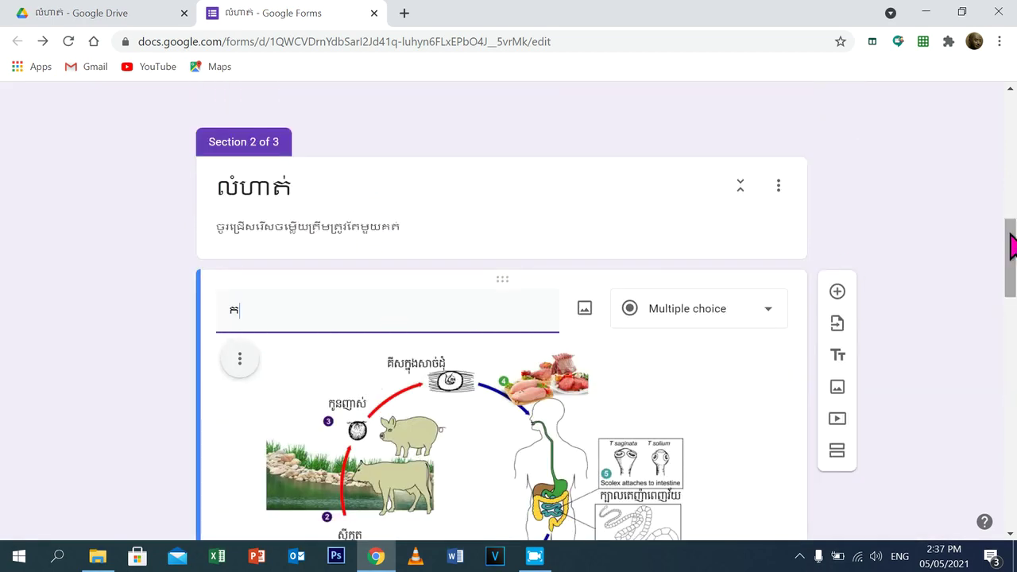
{"action": "scroll", "coordinate": [1009, 238], "scroll_direction": "down", "scroll_amount": 7}
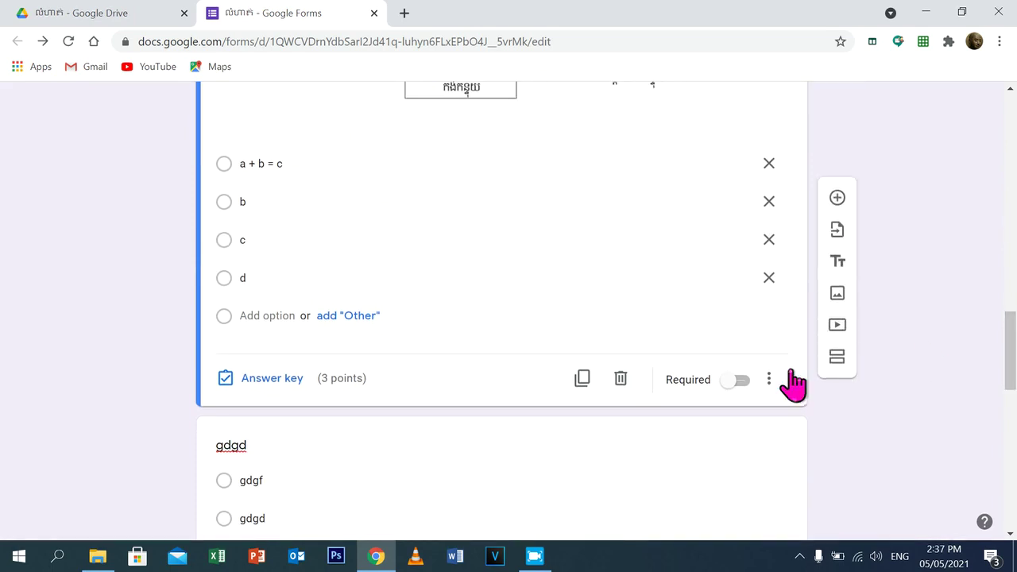
{"action": "left_click", "coordinate": [270, 380]}
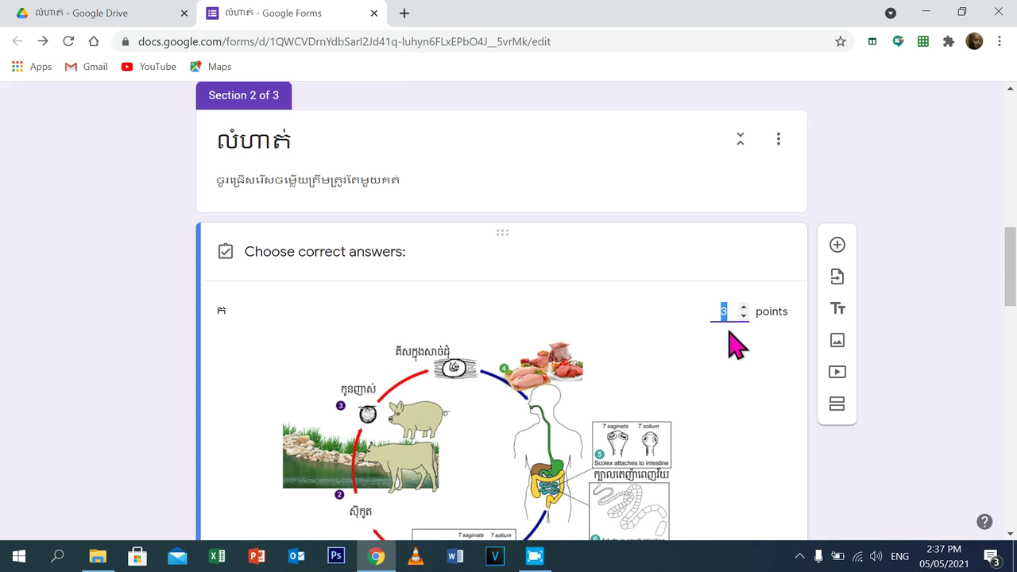
{"action": "left_click_drag", "start_coordinate": [1009, 272], "coordinate": [1007, 349]}
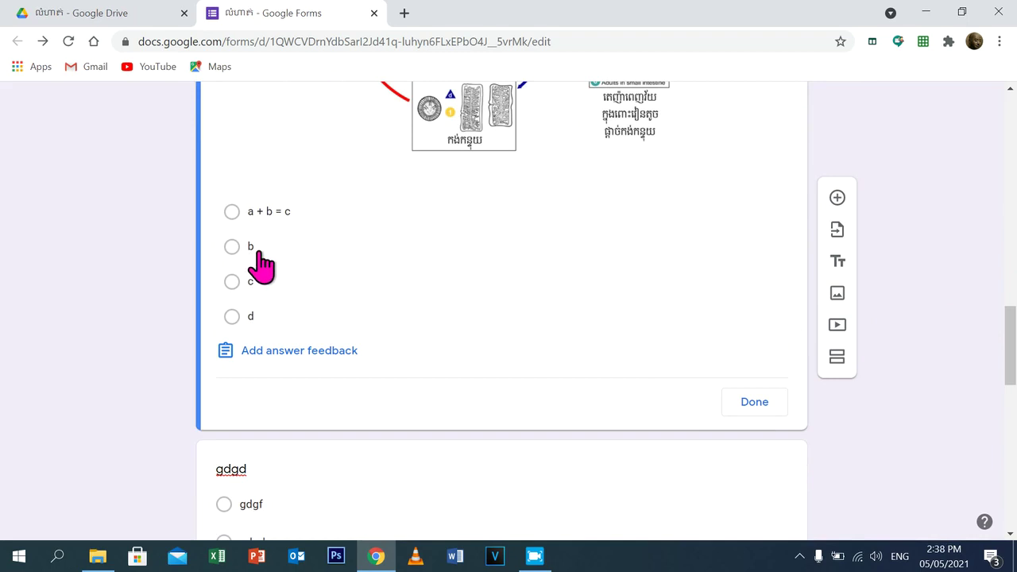
{"action": "left_click", "coordinate": [231, 212]}
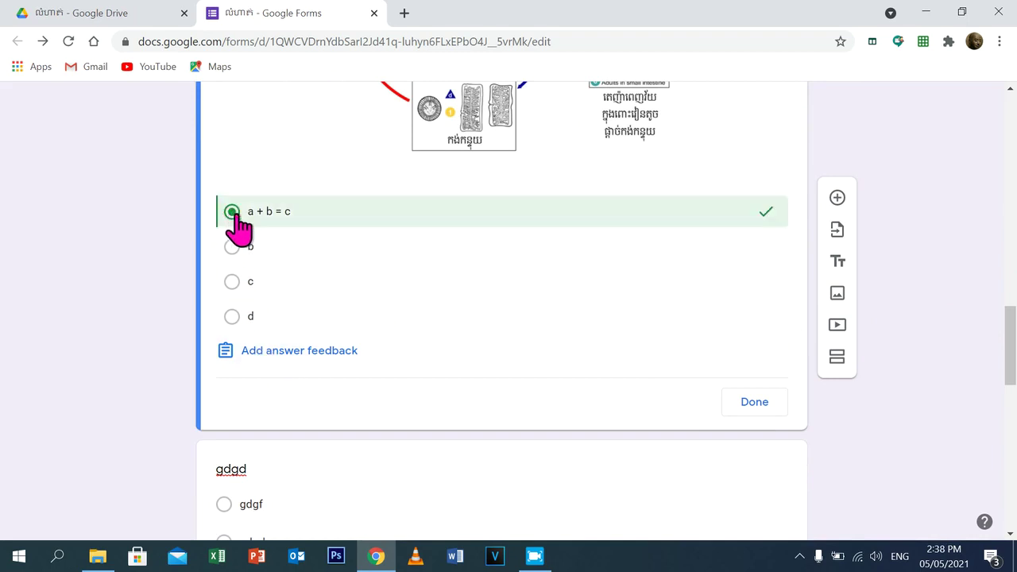
{"action": "left_click", "coordinate": [755, 403]}
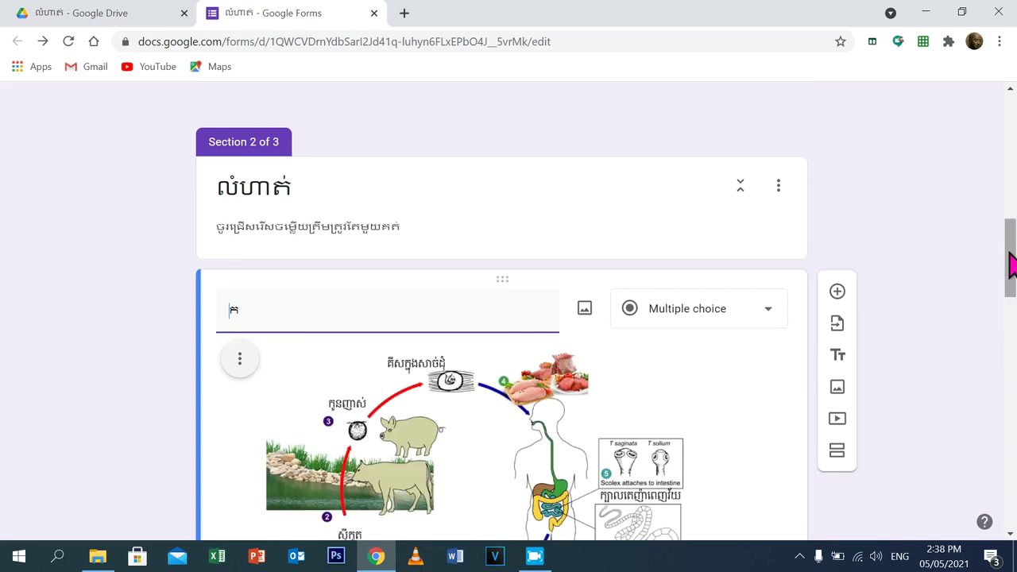
Mark "gg" as the correct answer in the "gdgd" question's answer key and open its point value for editing
{"action": "left_click_drag", "start_coordinate": [1008, 262], "coordinate": [1008, 344]}
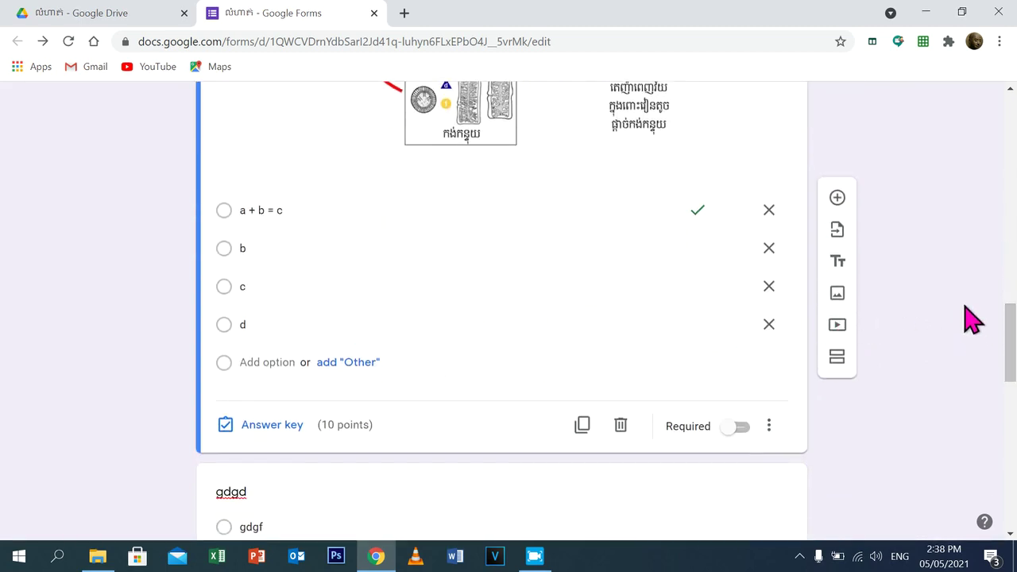
{"action": "left_click_drag", "start_coordinate": [1012, 337], "coordinate": [1013, 381]}
{"action": "left_click", "coordinate": [331, 381]}
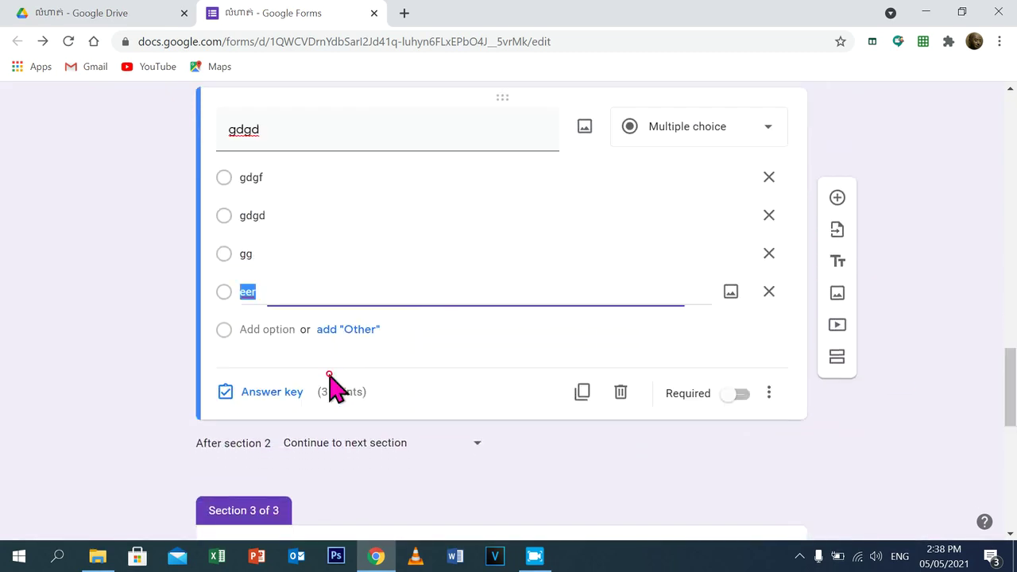
{"action": "left_click", "coordinate": [262, 392]}
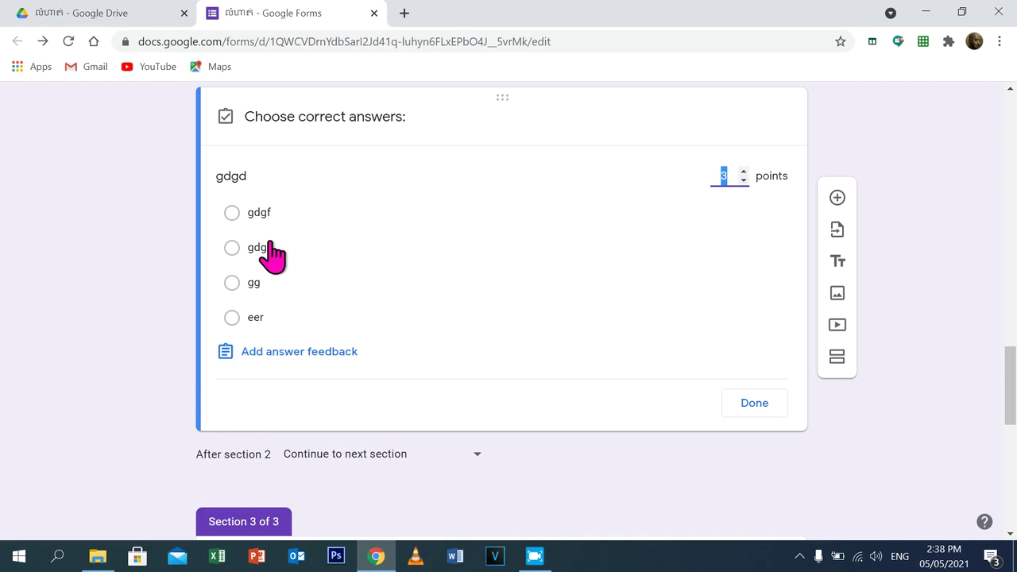
{"action": "left_click", "coordinate": [264, 288]}
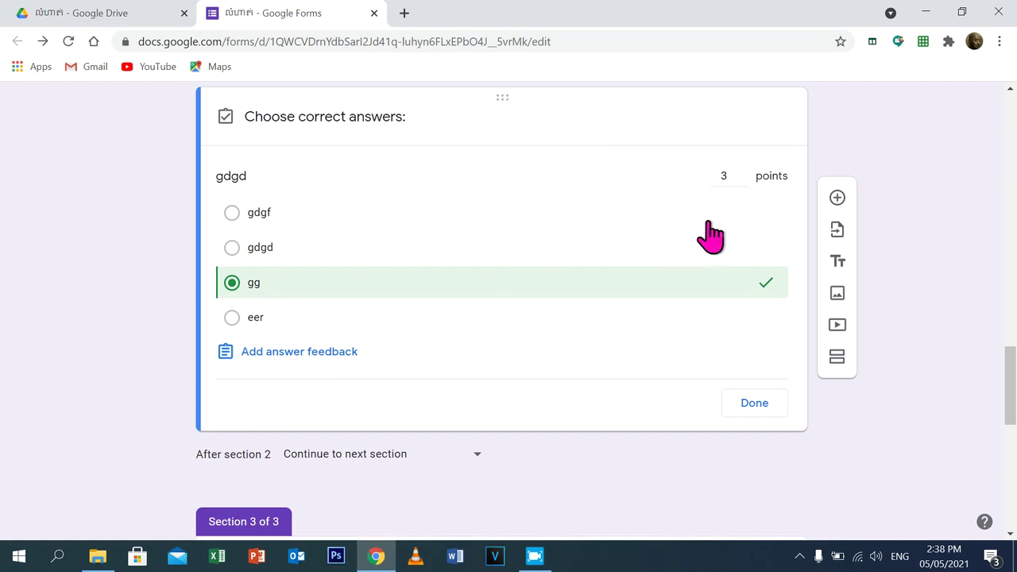
{"action": "left_click", "coordinate": [729, 170]}
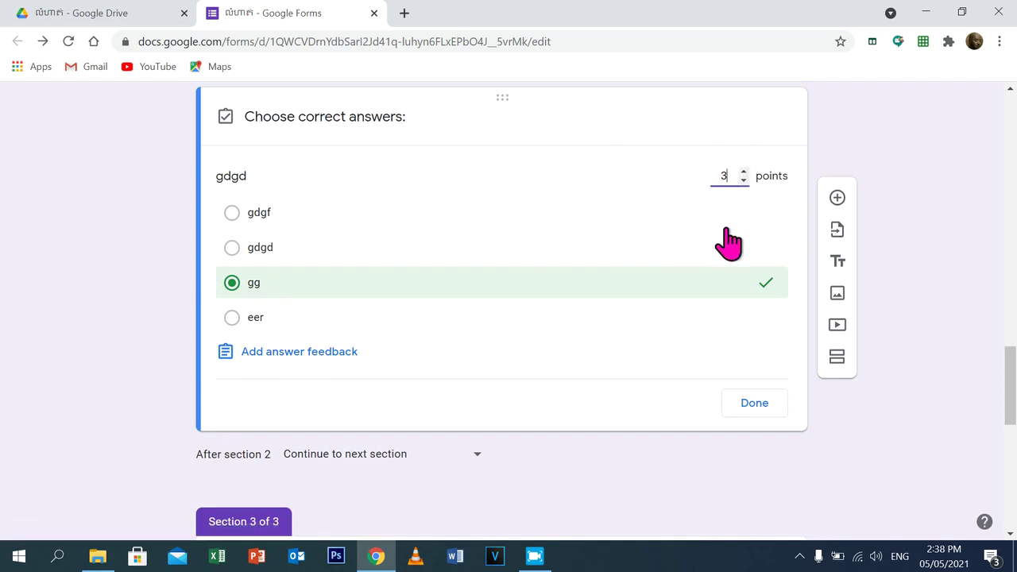